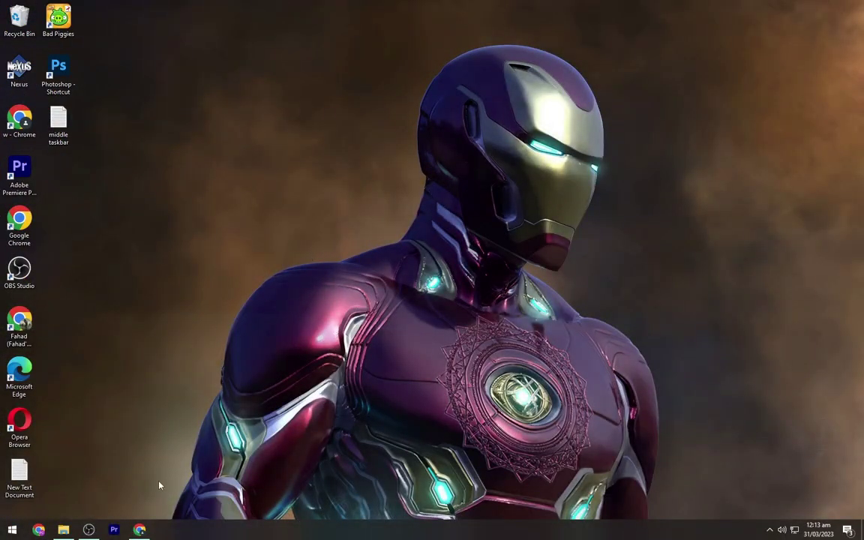
Download the TaskbarX 1.7.8.0 Portable Zip neutral from the TaskbarX page in Chrome
{"action": "left_click", "coordinate": [148, 533]}
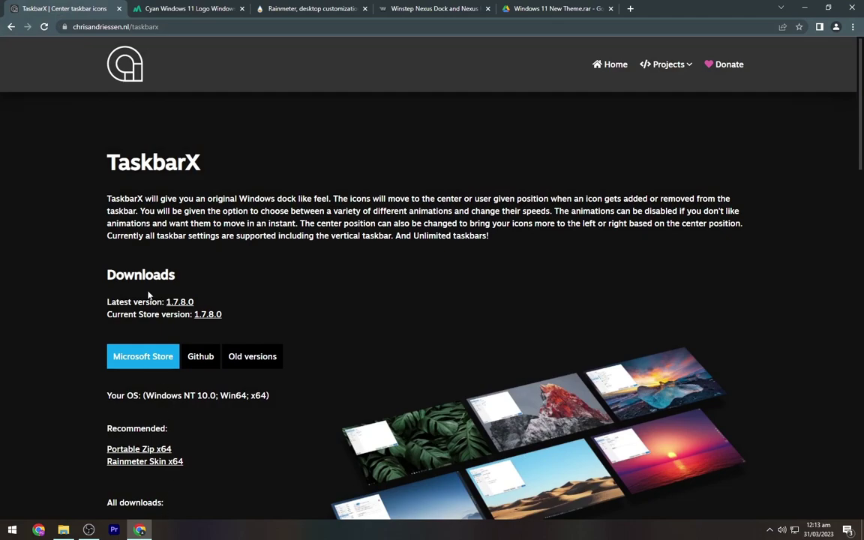
{"action": "left_click_drag", "start_coordinate": [106, 168], "coordinate": [207, 168]}
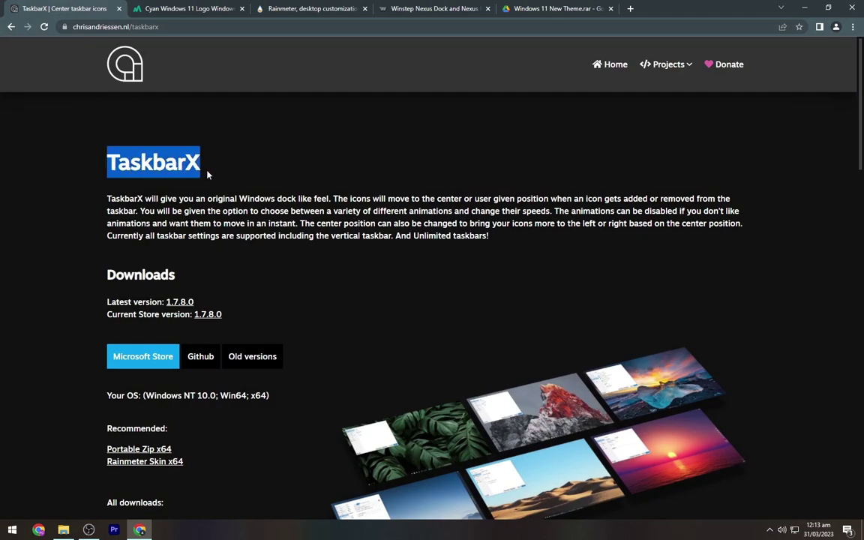
{"action": "scroll", "coordinate": [139, 380], "scroll_direction": "down", "scroll_amount": 5}
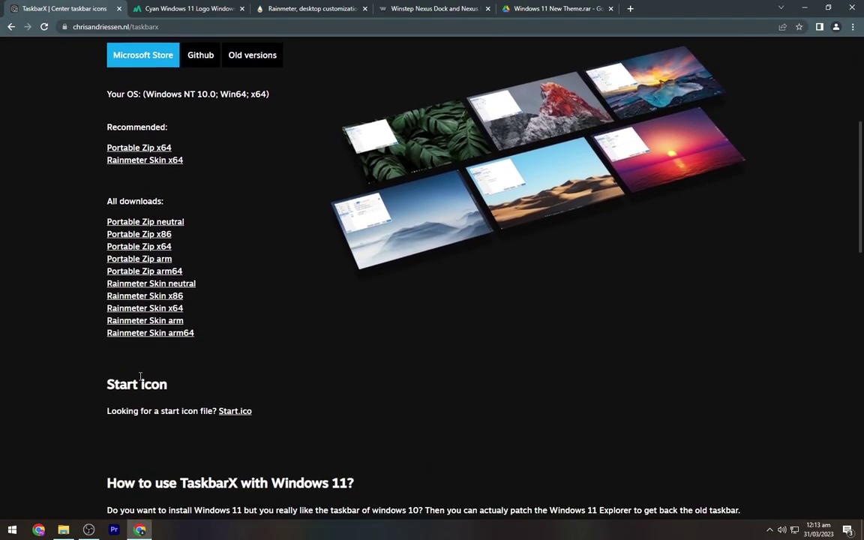
{"action": "left_click", "coordinate": [152, 216]}
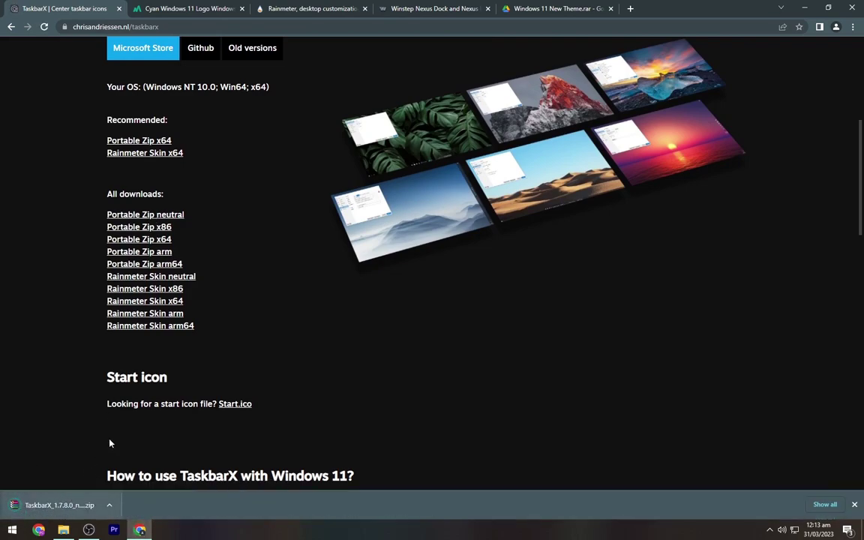
{"action": "left_click", "coordinate": [187, 6]}
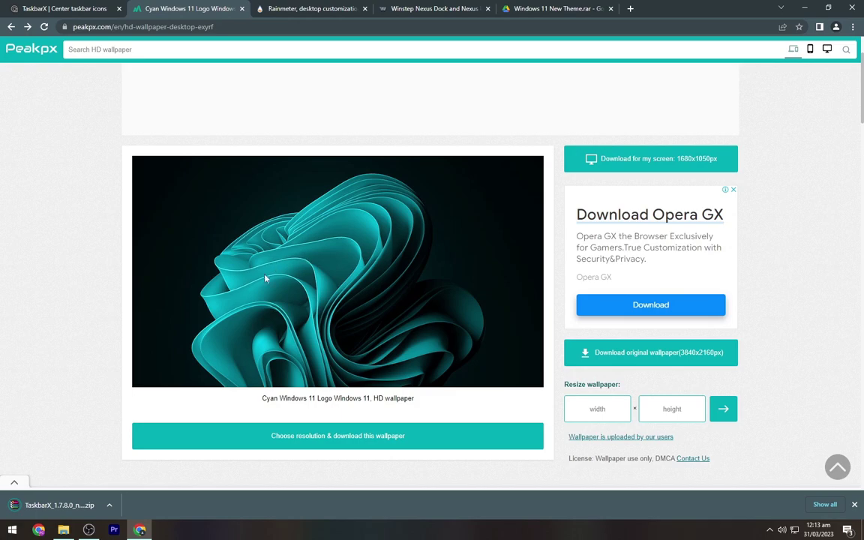
Download the original 3840x2160 cyan wallpaper as peakpx.jpg and the Rainmeter 4.5.17 installer
{"action": "left_click", "coordinate": [631, 354]}
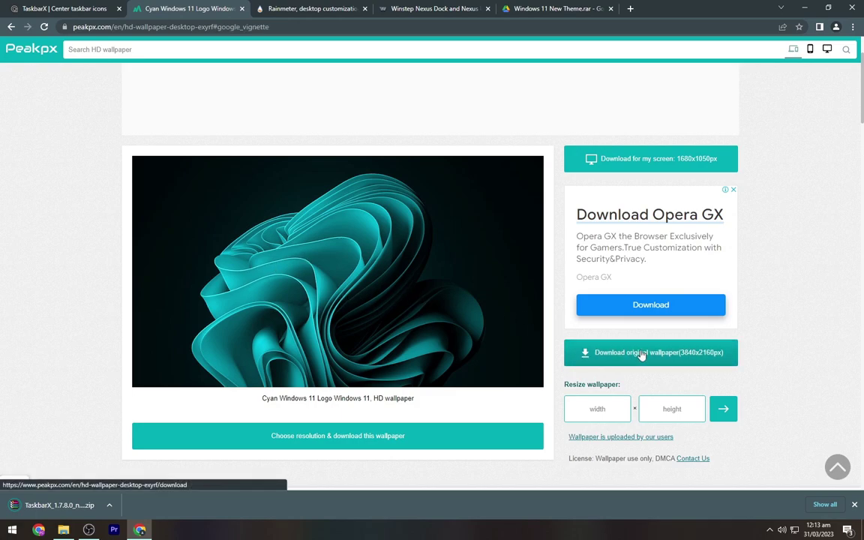
{"action": "left_click", "coordinate": [464, 313]}
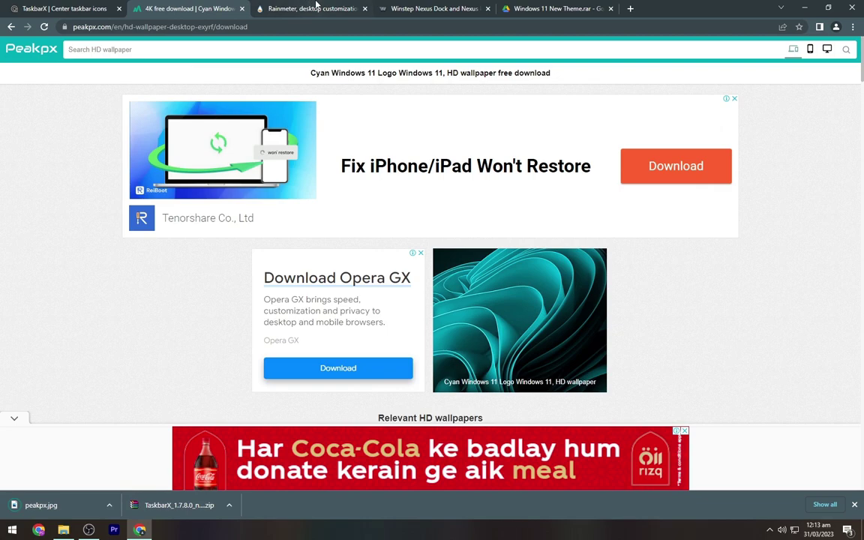
{"action": "left_click", "coordinate": [316, 6]}
{"action": "left_click", "coordinate": [405, 346]}
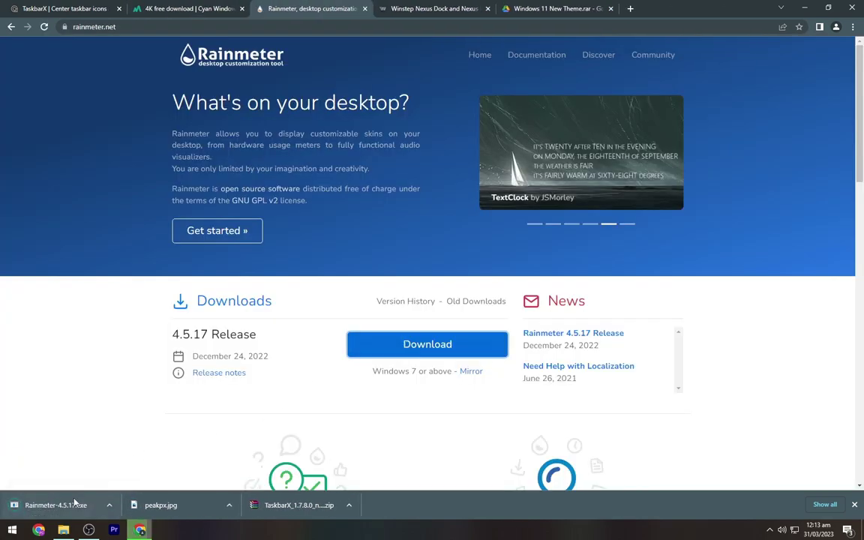
Download the free Winstep Nexus dock as nexus.zip from the Winstep page
{"action": "left_click", "coordinate": [429, 6]}
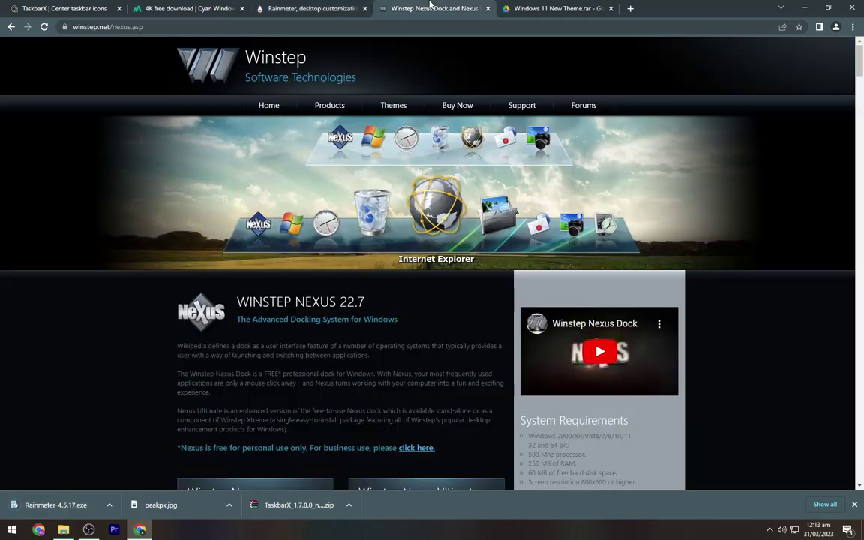
{"action": "scroll", "coordinate": [377, 90], "scroll_direction": "down", "scroll_amount": 5}
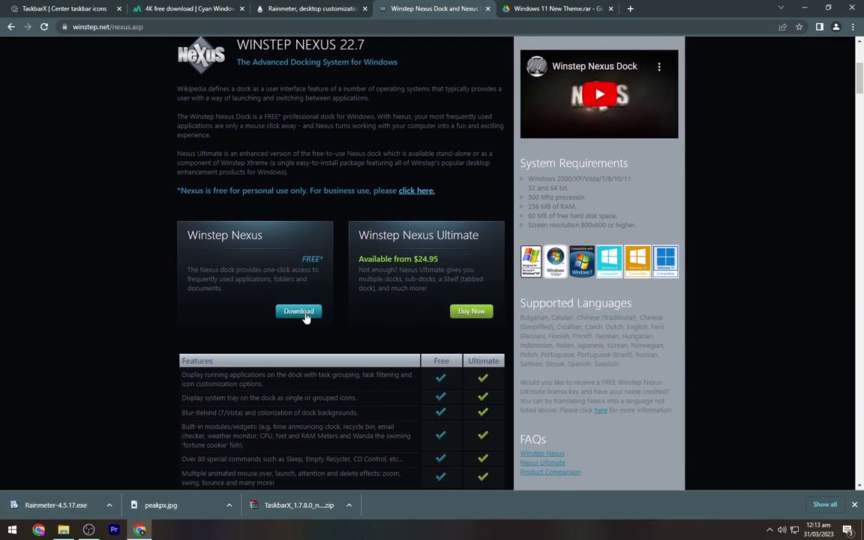
{"action": "left_click", "coordinate": [303, 312]}
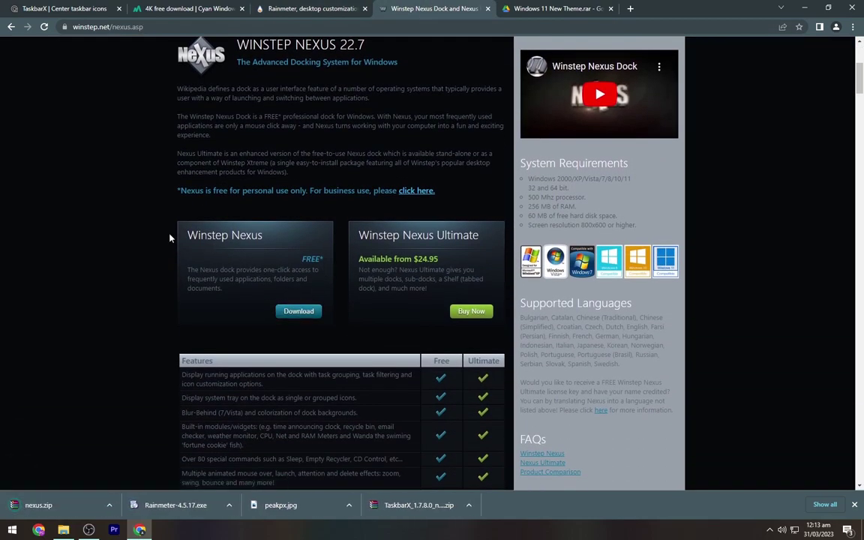
{"action": "left_click_drag", "start_coordinate": [197, 237], "coordinate": [285, 237]}
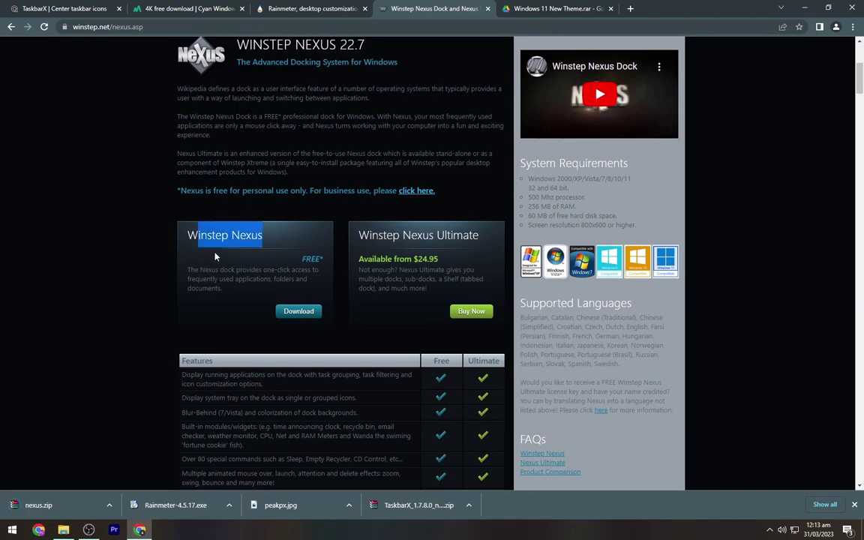
{"action": "left_click", "coordinate": [215, 257]}
{"action": "left_click", "coordinate": [539, 7]}
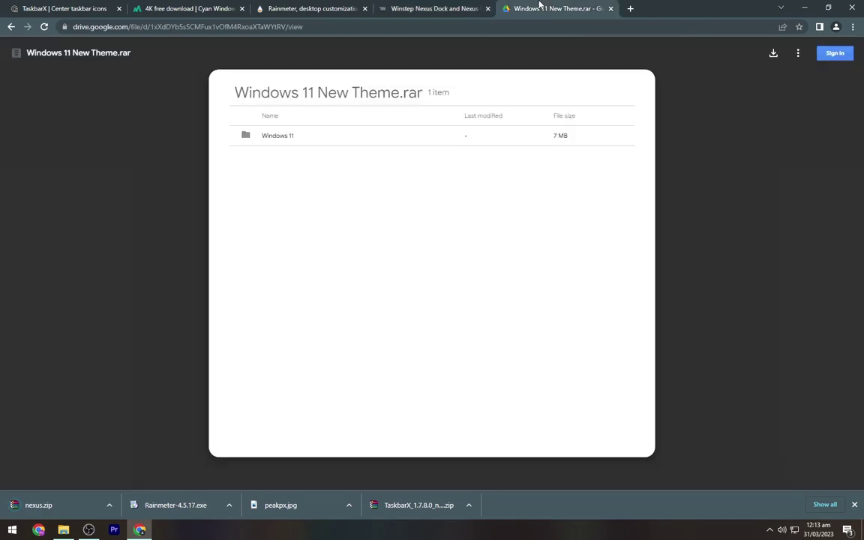
Download Windows 11 New Theme.rar from Google Drive and minimise Chrome
{"action": "left_click", "coordinate": [775, 53]}
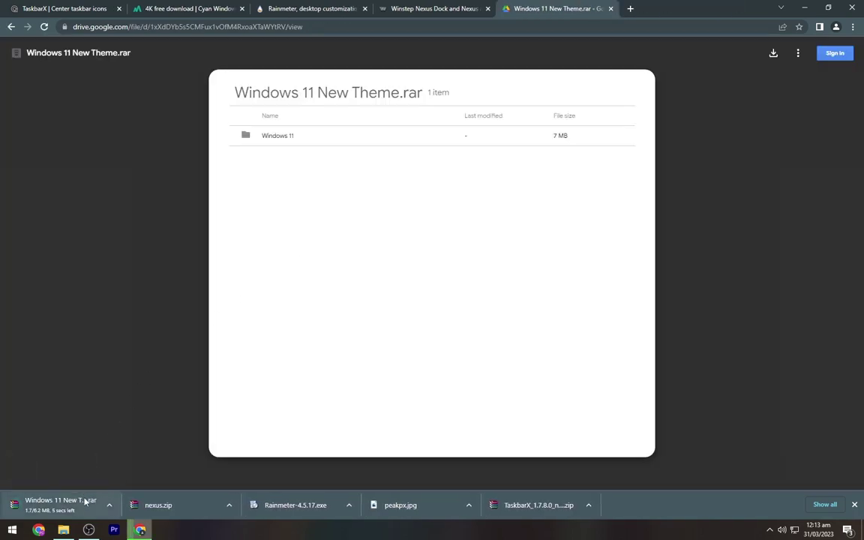
{"action": "left_click", "coordinate": [807, 6]}
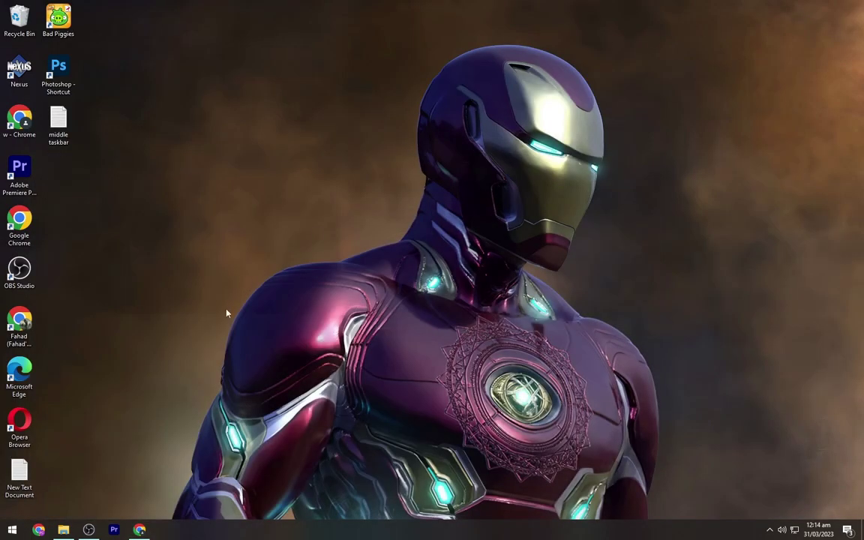
Run the Rainmeter-4.5.17 installer from Downloads and complete the setup
{"action": "left_click", "coordinate": [64, 530]}
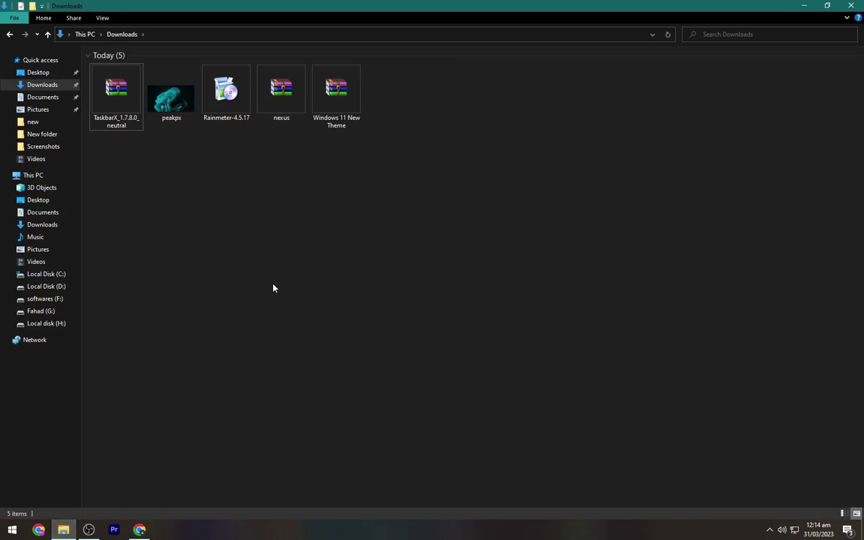
{"action": "right_click", "coordinate": [330, 188]}
{"action": "left_click", "coordinate": [374, 233]}
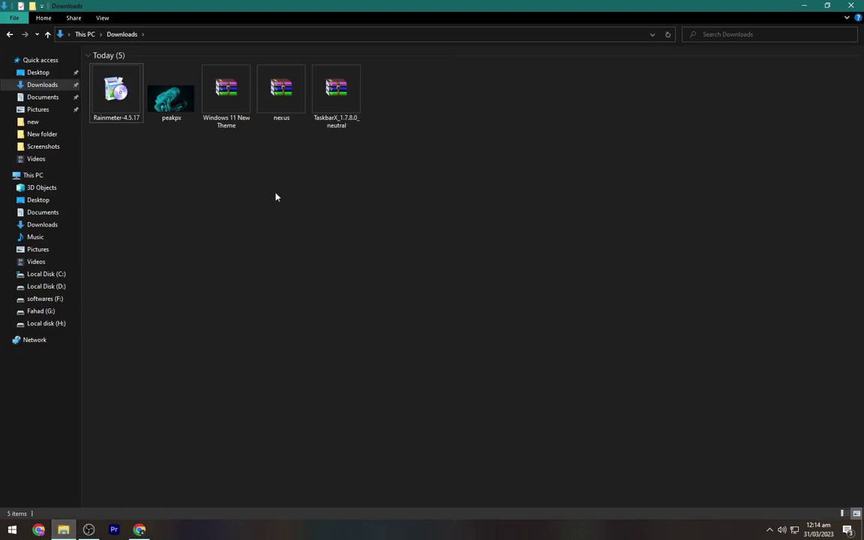
{"action": "left_click", "coordinate": [108, 117]}
{"action": "right_click", "coordinate": [112, 91]}
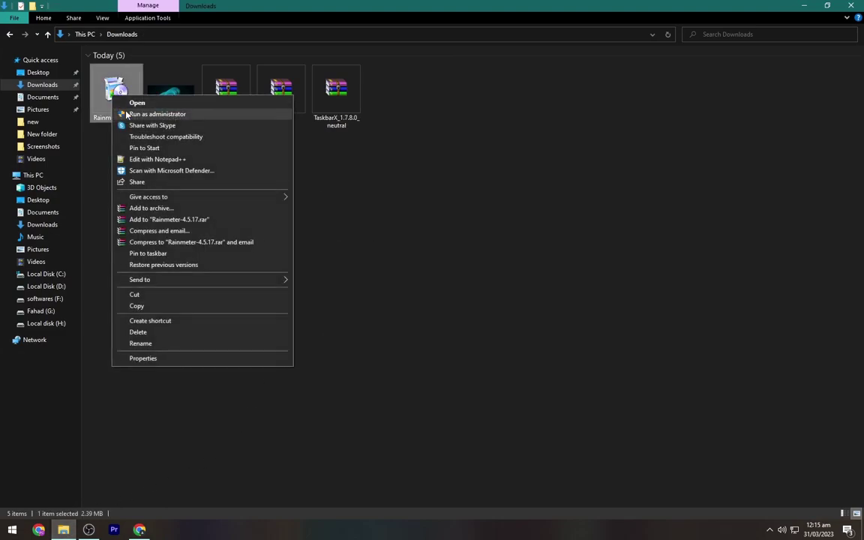
{"action": "left_click", "coordinate": [114, 102]}
{"action": "left_click", "coordinate": [486, 347]}
{"action": "left_click", "coordinate": [486, 347]}
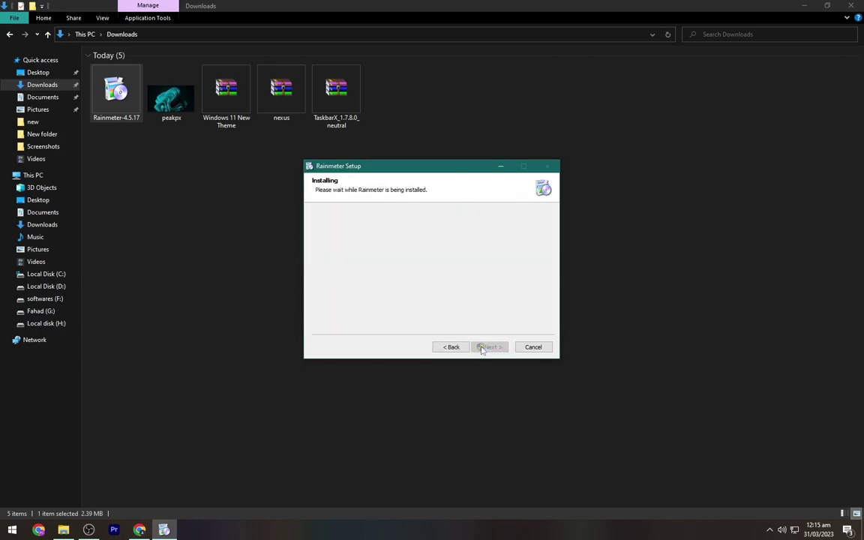
{"action": "left_click", "coordinate": [489, 347]}
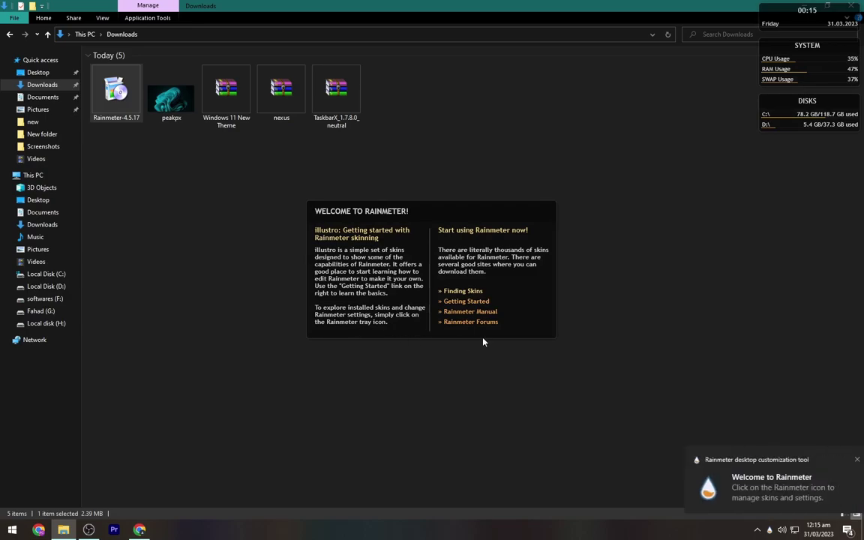
Unload the three default Rainmeter skins from the desktop
{"action": "left_click", "coordinate": [841, 459]}
{"action": "key", "text": "super+d"}
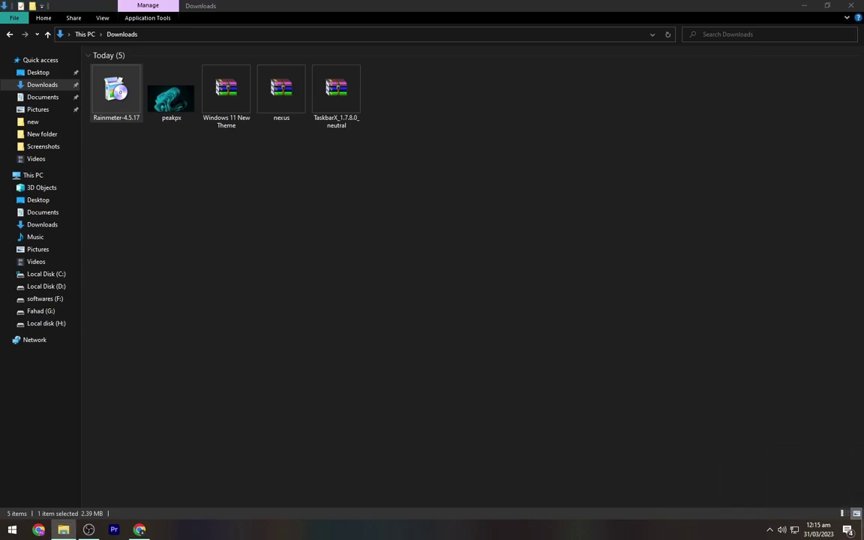
{"action": "right_click", "coordinate": [543, 331]}
{"action": "left_click", "coordinate": [592, 432]}
{"action": "right_click", "coordinate": [784, 121]}
{"action": "left_click", "coordinate": [821, 242]}
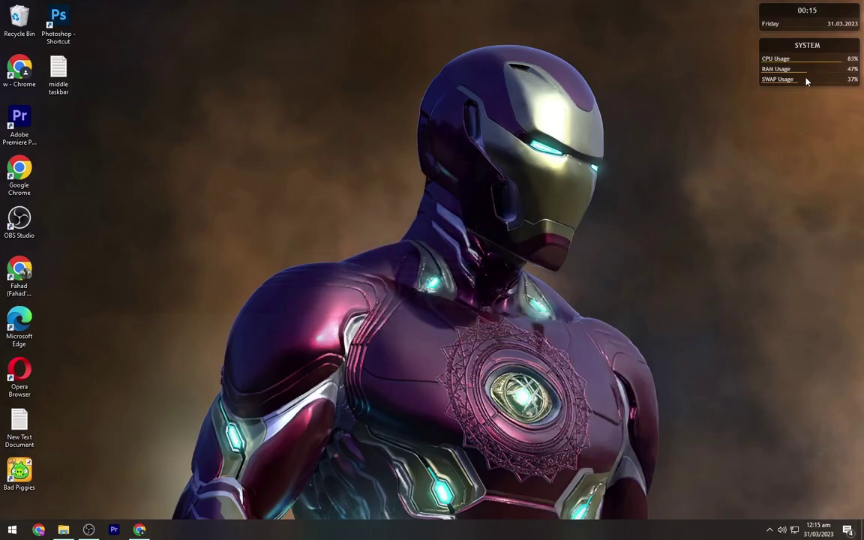
{"action": "right_click", "coordinate": [780, 30]}
{"action": "left_click", "coordinate": [814, 139]}
Turn off Show desktop icons so the desktop icons are hidden
{"action": "right_click", "coordinate": [173, 125]}
{"action": "mouse_move", "coordinate": [216, 131]}
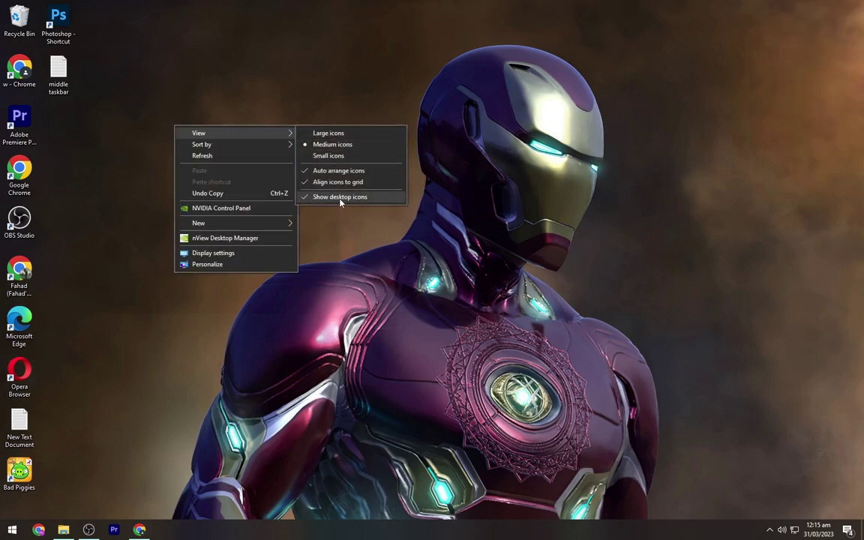
{"action": "left_click", "coordinate": [341, 197]}
Extract the Windows 11 New Theme, nexus and TaskbarX archives into their own folders
{"action": "left_click", "coordinate": [63, 529]}
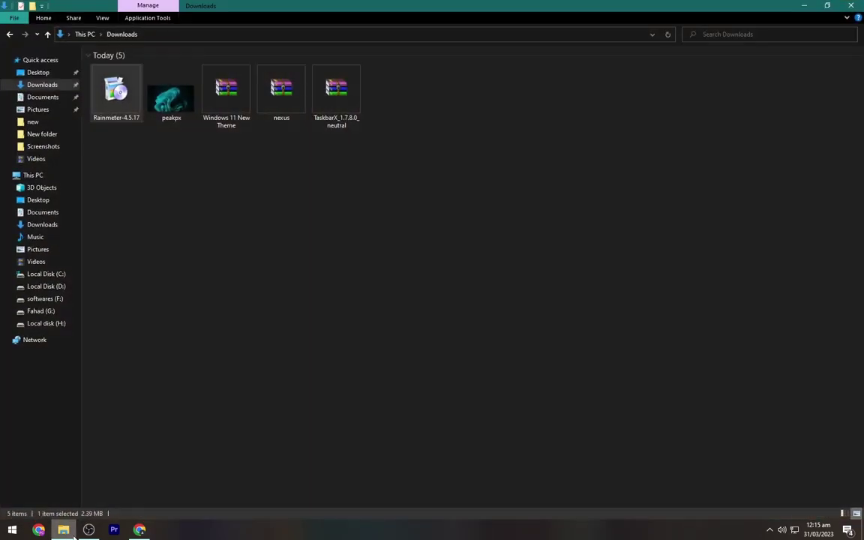
{"action": "right_click", "coordinate": [222, 103]}
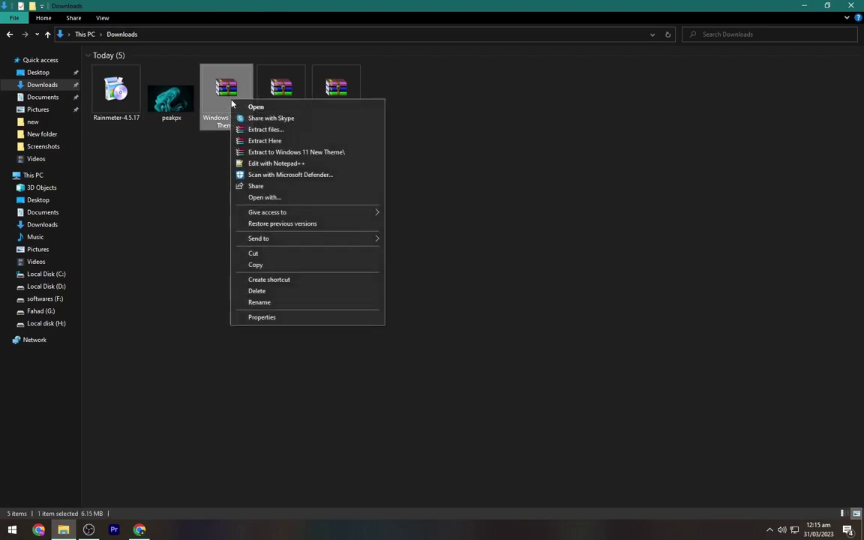
{"action": "left_click", "coordinate": [259, 141]}
{"action": "right_click", "coordinate": [281, 105]}
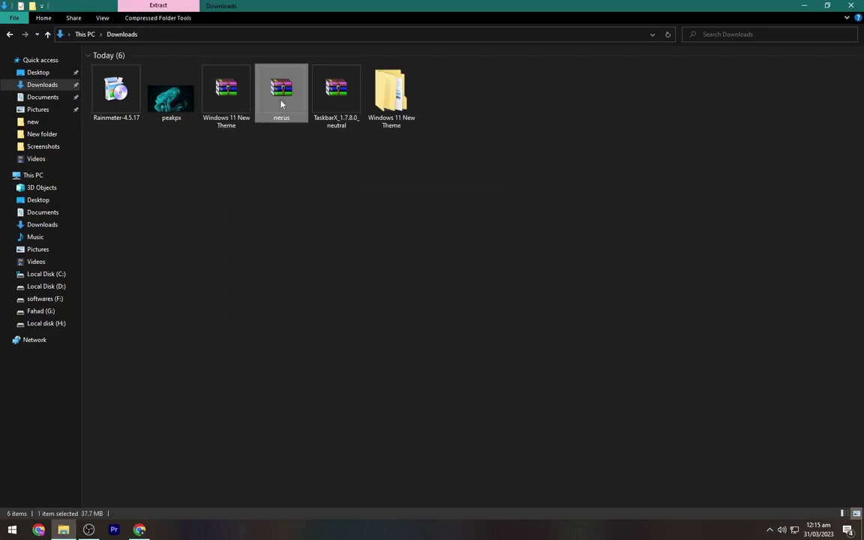
{"action": "left_click", "coordinate": [317, 141]}
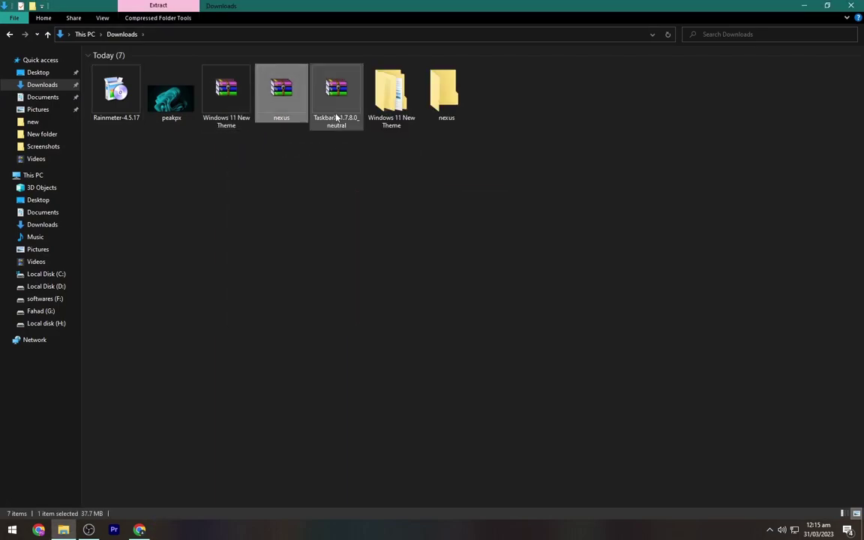
{"action": "right_click", "coordinate": [336, 114]}
{"action": "left_click", "coordinate": [324, 155]}
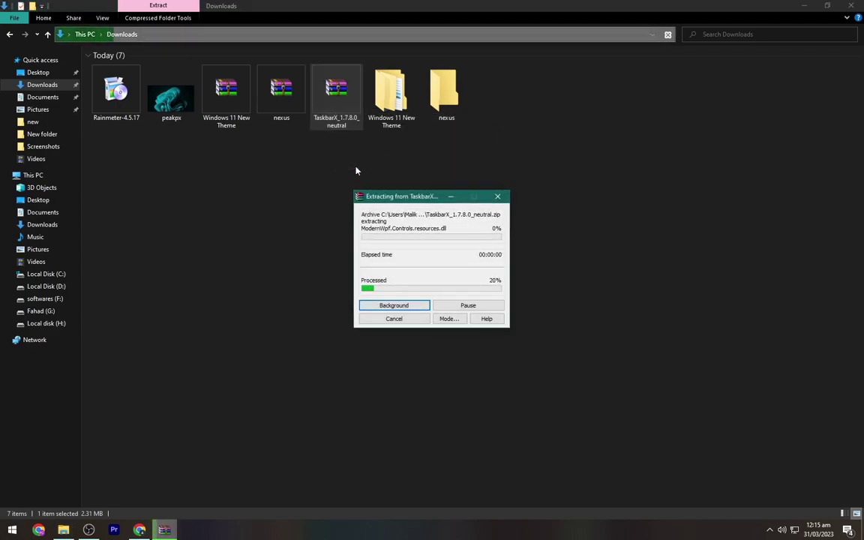
Delete the three original archives from Downloads
{"action": "left_click_drag", "start_coordinate": [353, 152], "coordinate": [202, 88]}
{"action": "key", "text": "Delete"}
{"action": "left_click", "coordinate": [171, 96]}
Set the peakpx cyan Windows 11 image as the desktop background
{"action": "right_click", "coordinate": [155, 86]}
{"action": "left_click", "coordinate": [832, 5]}
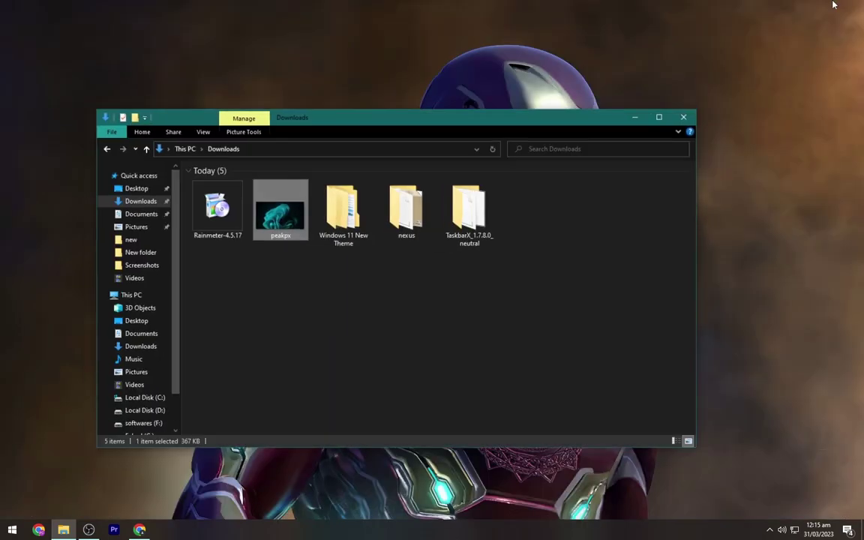
{"action": "left_click_drag", "start_coordinate": [436, 139], "coordinate": [480, 80]}
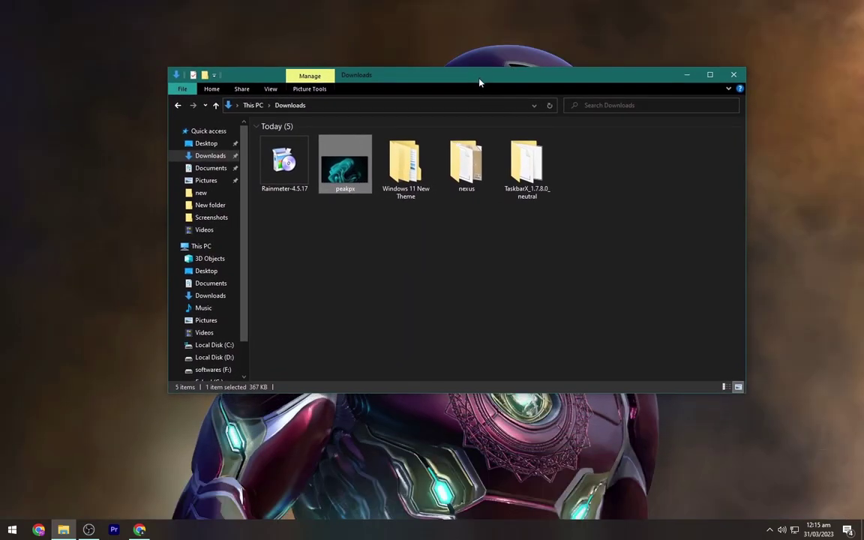
{"action": "right_click", "coordinate": [358, 154]}
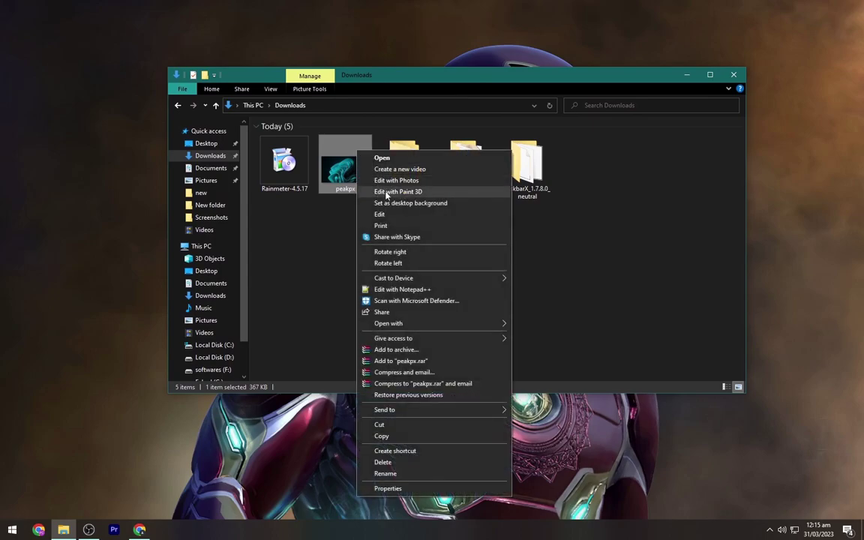
{"action": "left_click", "coordinate": [398, 204]}
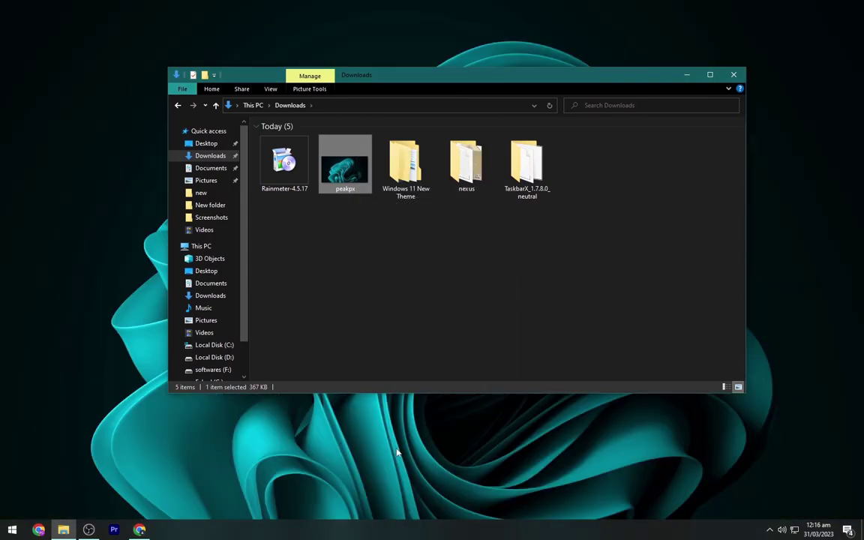
Run TaskbarX from TaskbarX_1.7.8.0_neutral to centre taskbar icons, then start TaskbarX Configurator
{"action": "left_click", "coordinate": [710, 74]}
{"action": "double_click", "coordinate": [338, 111]}
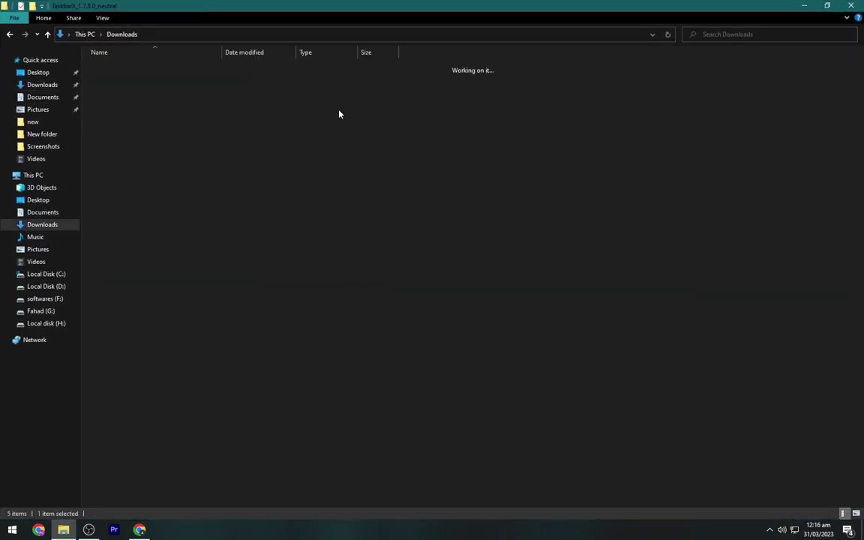
{"action": "scroll", "coordinate": [162, 221], "scroll_direction": "down", "scroll_amount": 12}
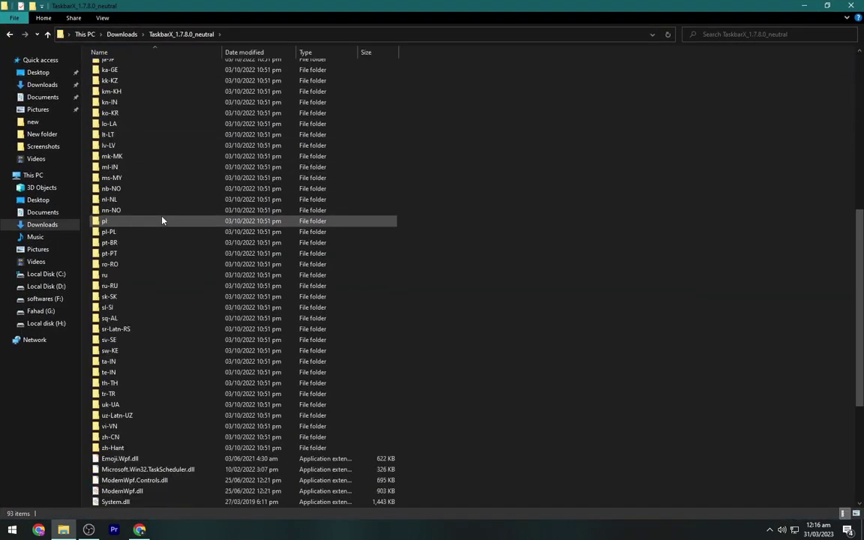
{"action": "scroll", "coordinate": [162, 220], "scroll_direction": "down", "scroll_amount": 5}
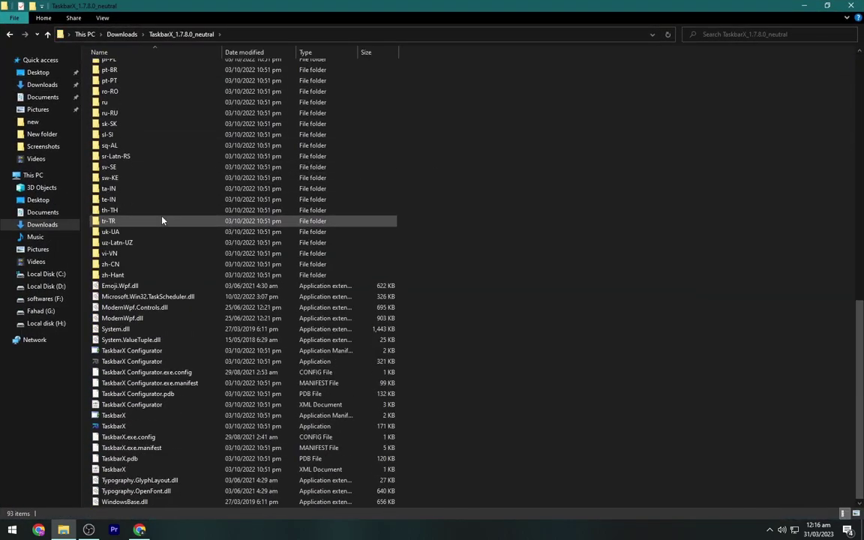
{"action": "left_click", "coordinate": [169, 427]}
{"action": "double_click", "coordinate": [168, 426]}
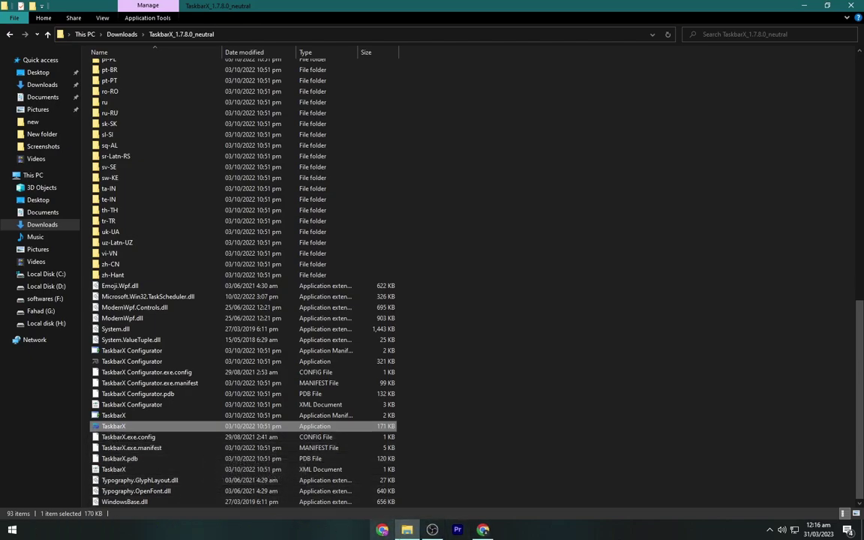
{"action": "double_click", "coordinate": [162, 363]}
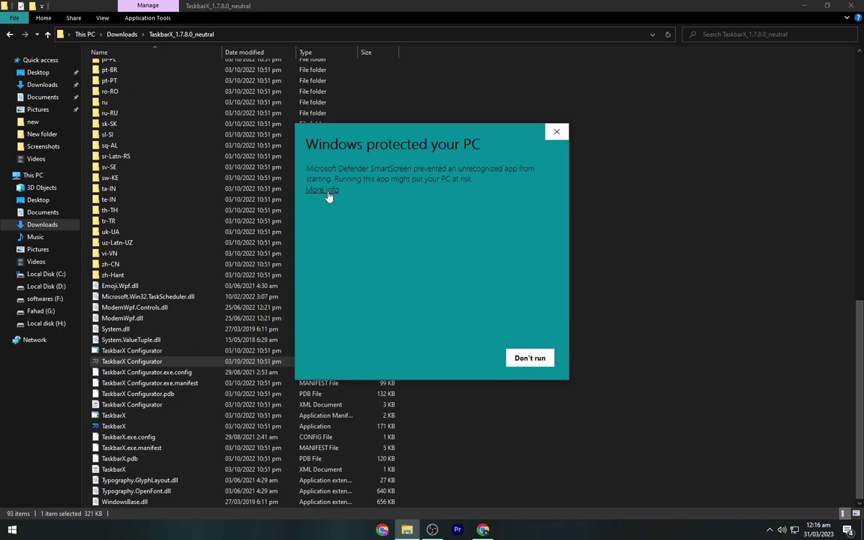
{"action": "left_click", "coordinate": [328, 192]}
Apply a Transparent Gradient taskbar at 29% alpha in TaskbarX Configurator, then close it
{"action": "left_click", "coordinate": [477, 361]}
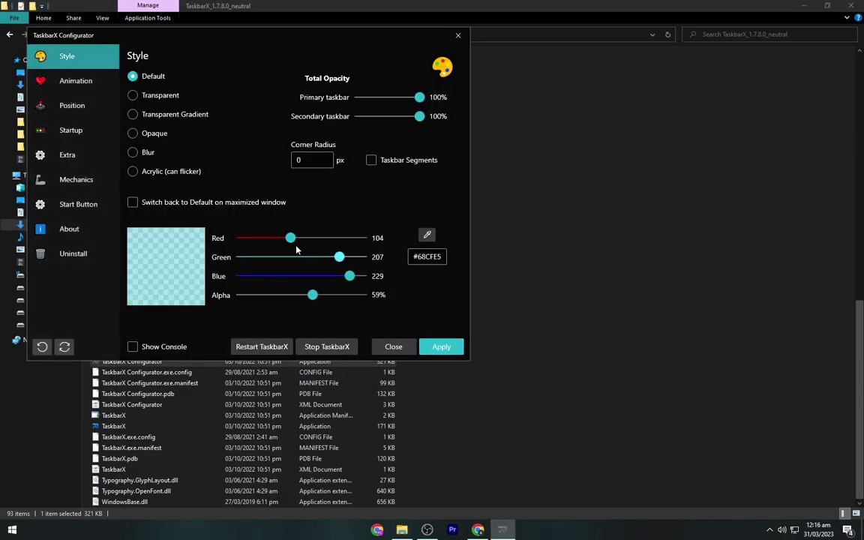
{"action": "left_click_drag", "start_coordinate": [179, 37], "coordinate": [380, 69]}
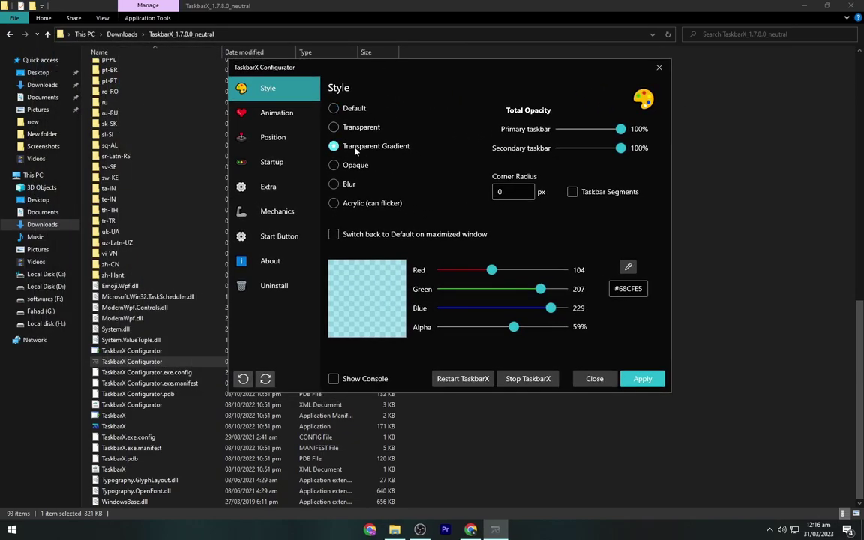
{"action": "left_click_drag", "start_coordinate": [514, 327], "coordinate": [477, 327]}
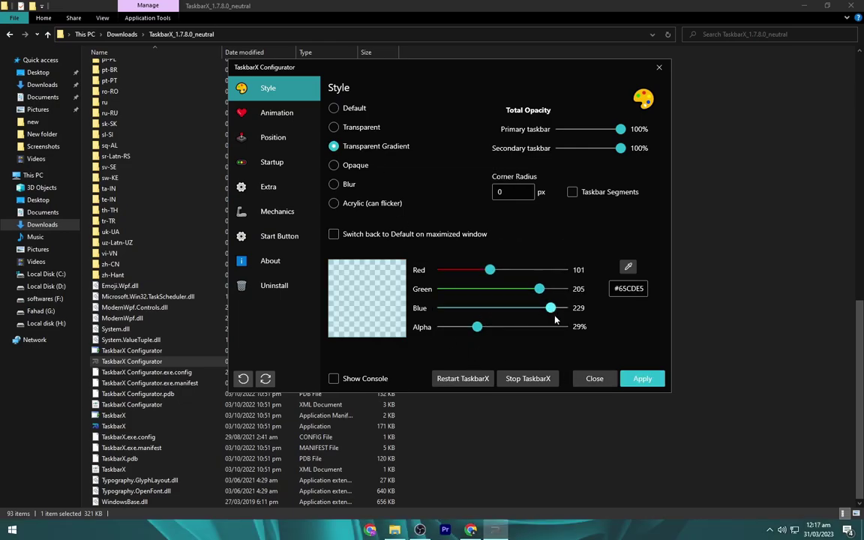
{"action": "left_click", "coordinate": [643, 379]}
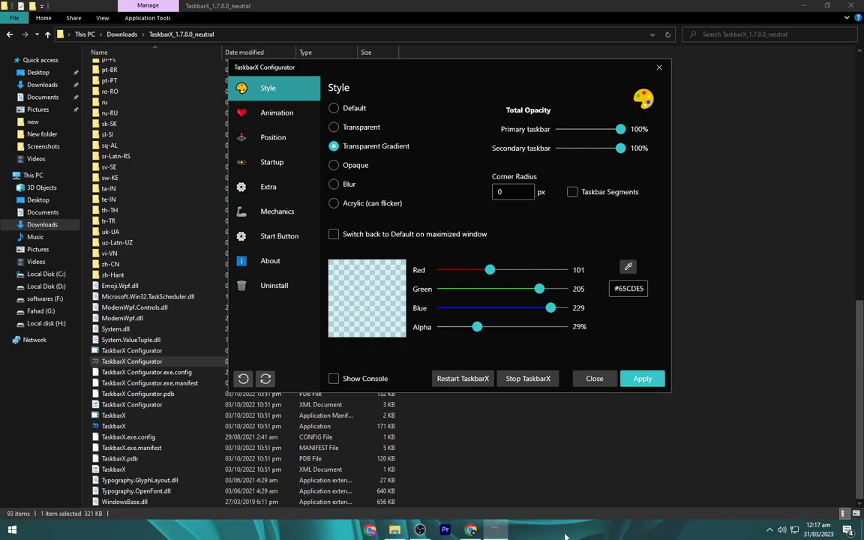
{"action": "left_click", "coordinate": [602, 383]}
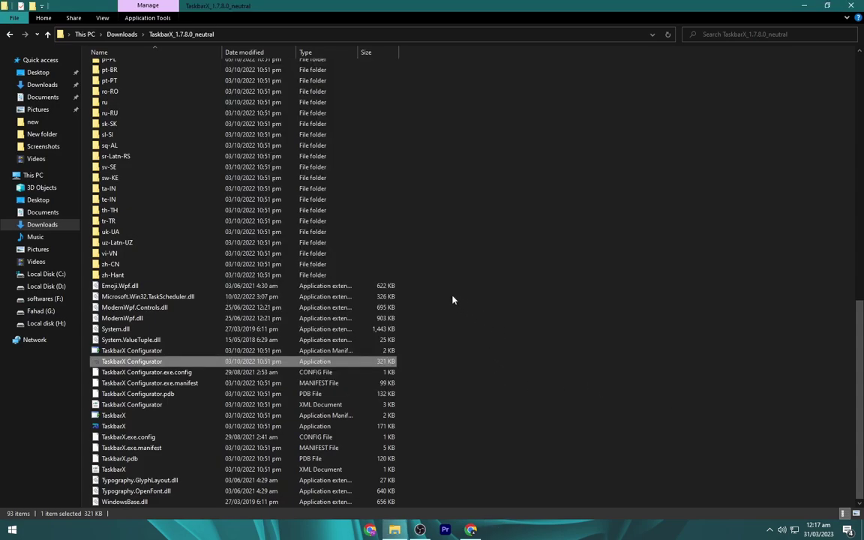
Copy the CLOCK SKIN and Maximin folders from Windows 11 New Theme\Windows 11
{"action": "left_click", "coordinate": [129, 34]}
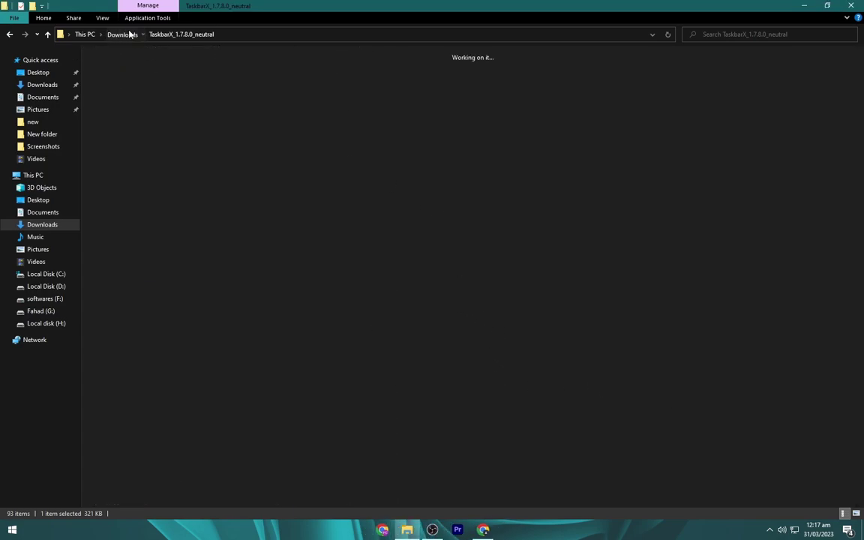
{"action": "left_click", "coordinate": [804, 5]}
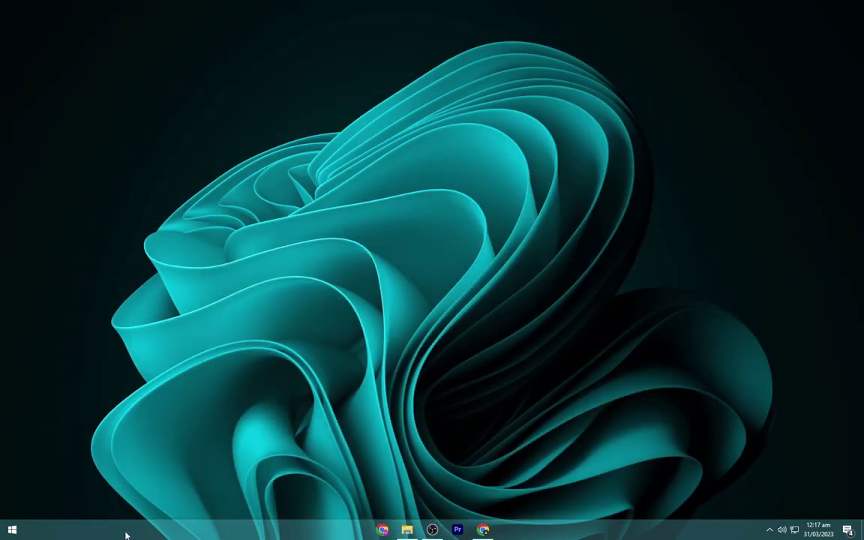
{"action": "left_click", "coordinate": [407, 529]}
{"action": "left_click", "coordinate": [285, 223]}
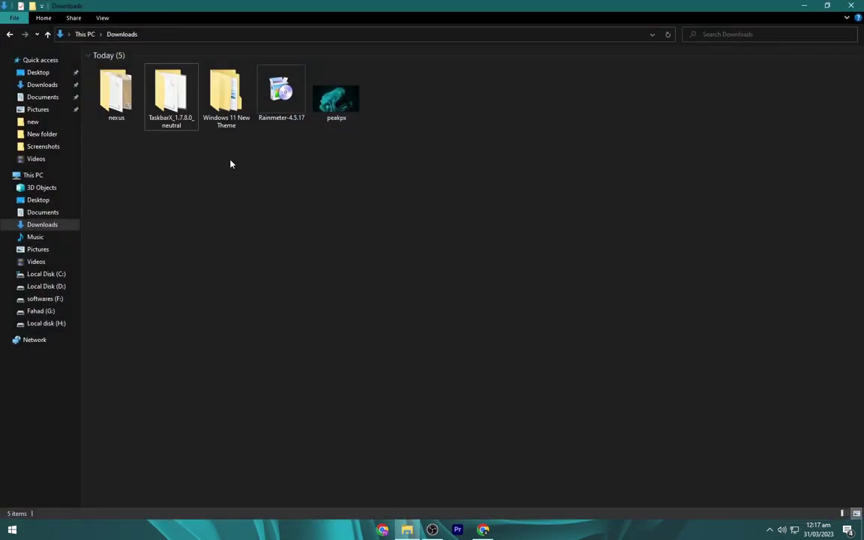
{"action": "left_click", "coordinate": [220, 109]}
{"action": "double_click", "coordinate": [220, 109]}
{"action": "double_click", "coordinate": [170, 70]}
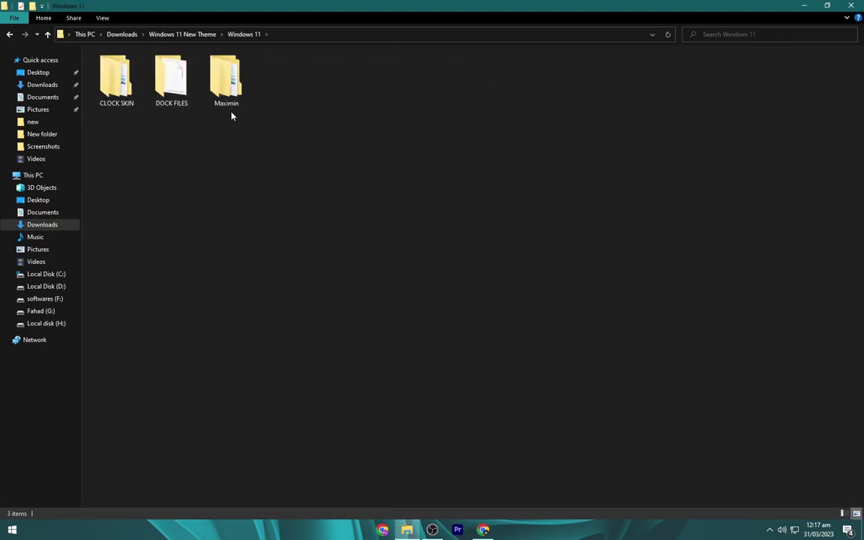
{"action": "left_click", "coordinate": [220, 91]}
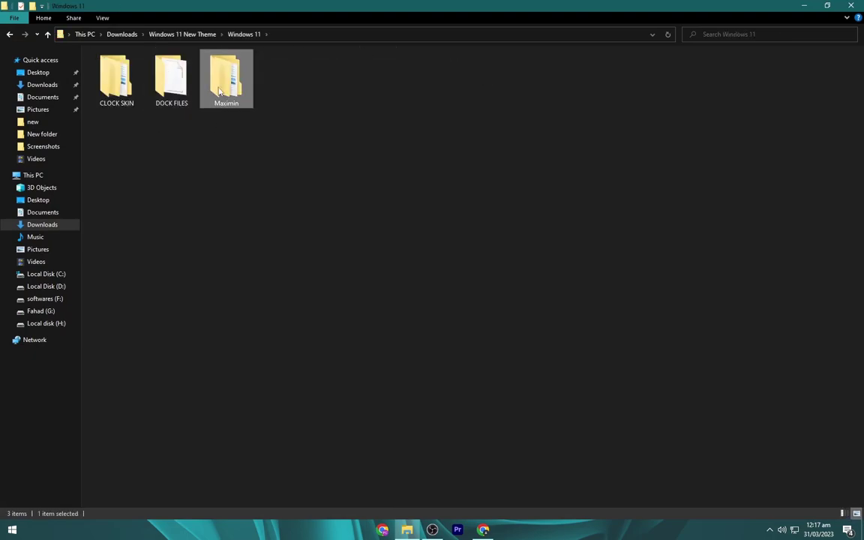
{"action": "left_click", "coordinate": [117, 82], "text": "ctrl"}
{"action": "right_click", "coordinate": [122, 83]}
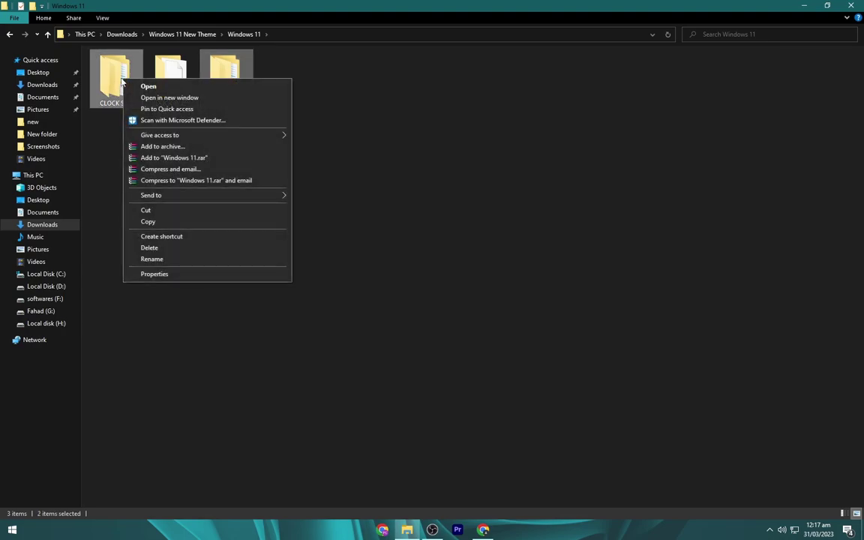
{"action": "left_click", "coordinate": [155, 221]}
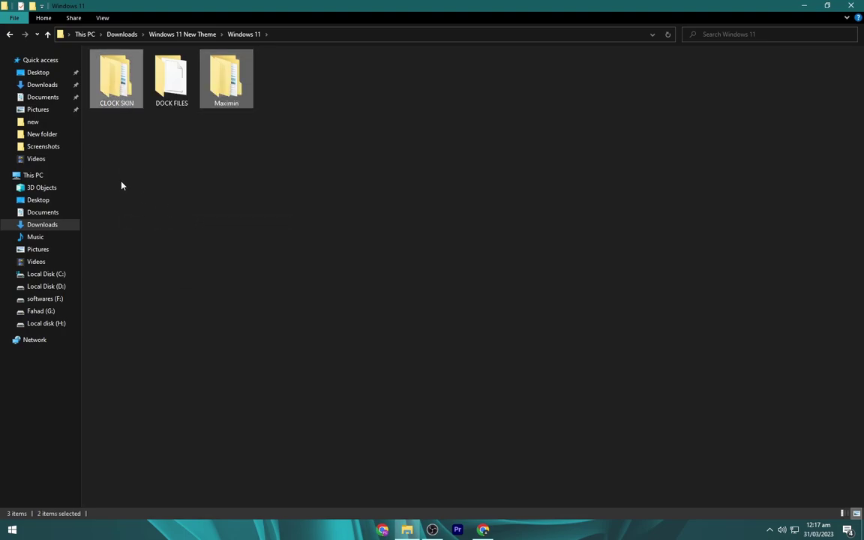
Paste both folders into Documents\Rainmeter\Skins, then return to Downloads
{"action": "left_click", "coordinate": [38, 98]}
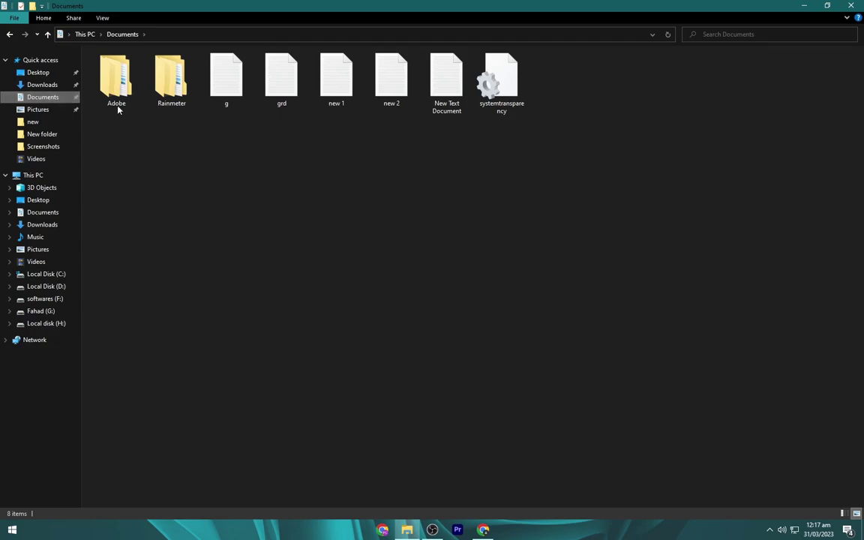
{"action": "double_click", "coordinate": [167, 101]}
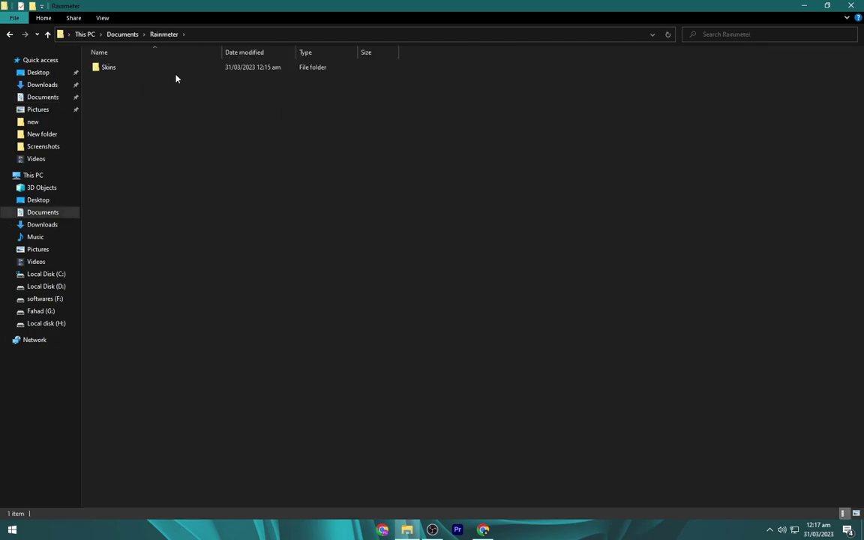
{"action": "double_click", "coordinate": [169, 67]}
{"action": "right_click", "coordinate": [270, 140]}
{"action": "left_click", "coordinate": [334, 210]}
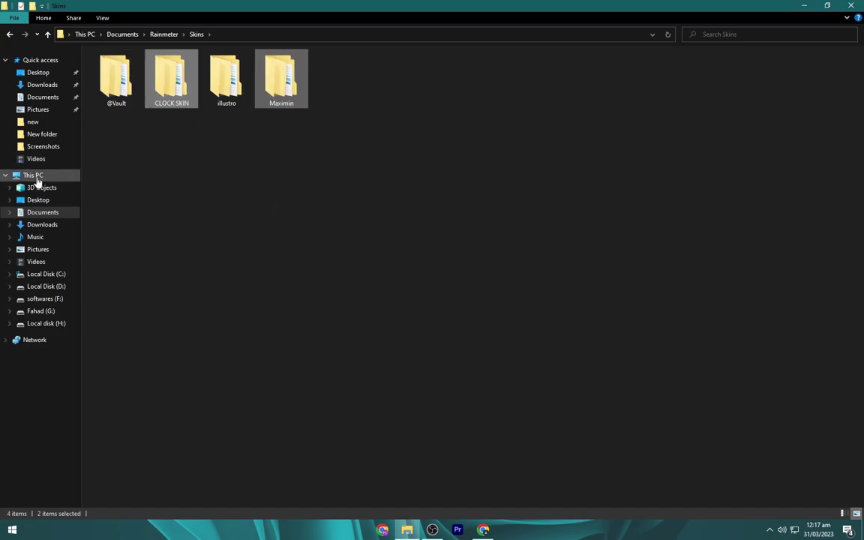
{"action": "left_click", "coordinate": [39, 85]}
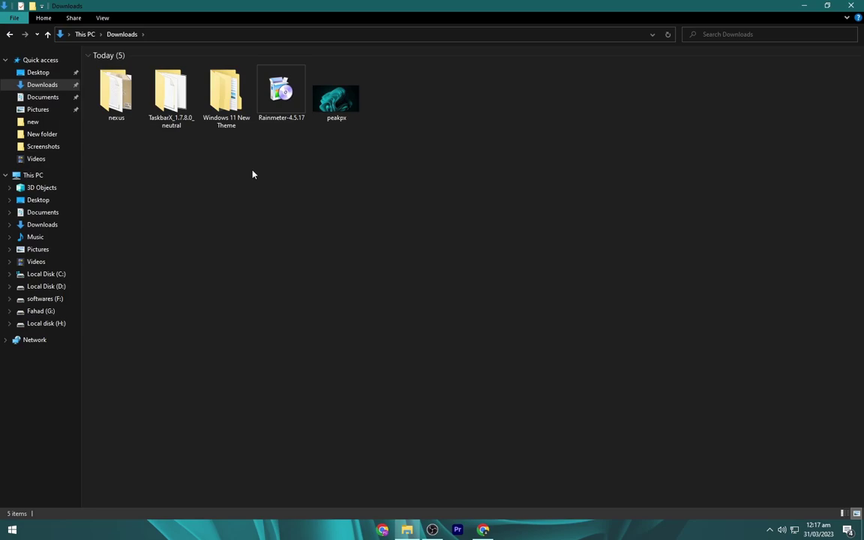
Copy the DOCK FILES folder from Windows 11 New Theme > Windows 11
{"action": "double_click", "coordinate": [225, 118]}
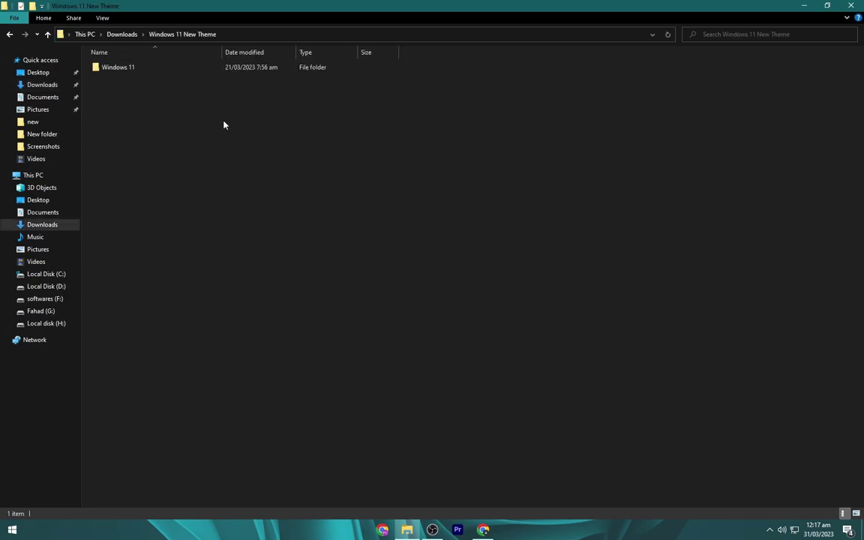
{"action": "double_click", "coordinate": [195, 69]}
{"action": "left_click", "coordinate": [177, 78]}
{"action": "right_click", "coordinate": [178, 78]}
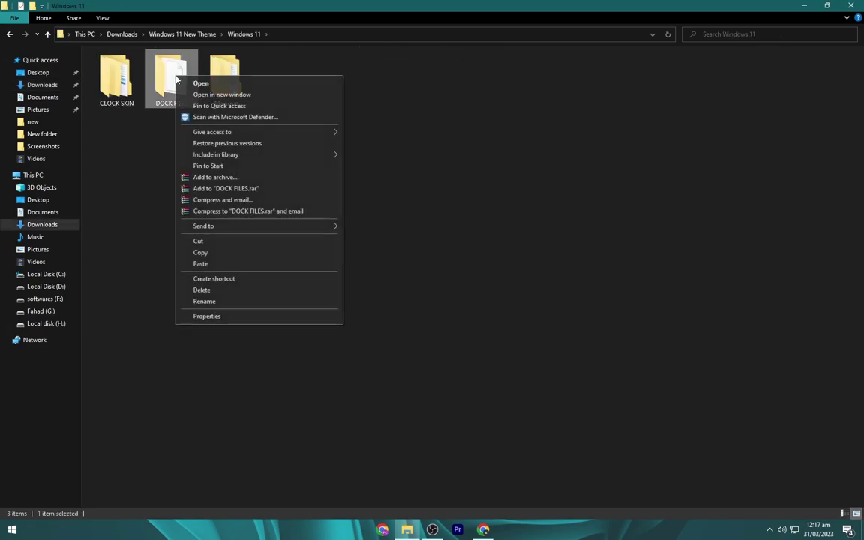
{"action": "left_click", "coordinate": [224, 255]}
Paste DOCK FILES into the root of Local Disk (C:), then go back to Downloads
{"action": "left_click", "coordinate": [59, 179]}
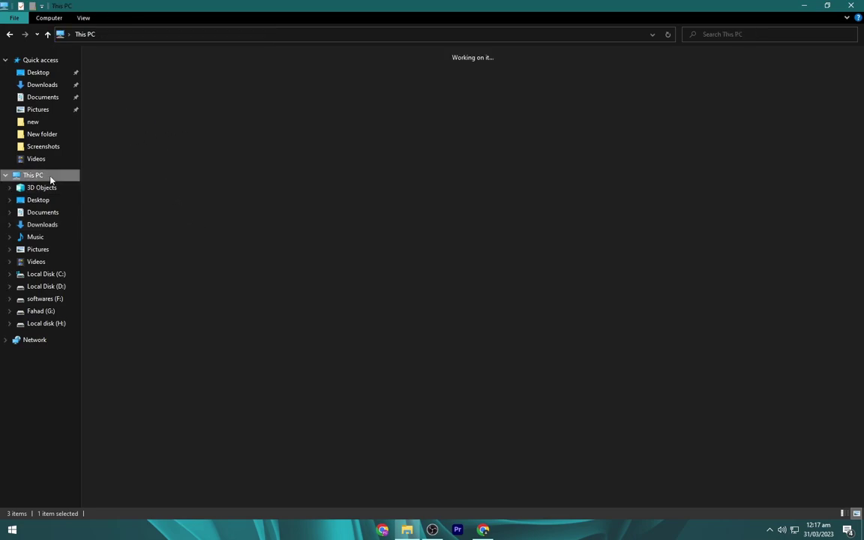
{"action": "left_click", "coordinate": [174, 157]}
{"action": "double_click", "coordinate": [174, 158]}
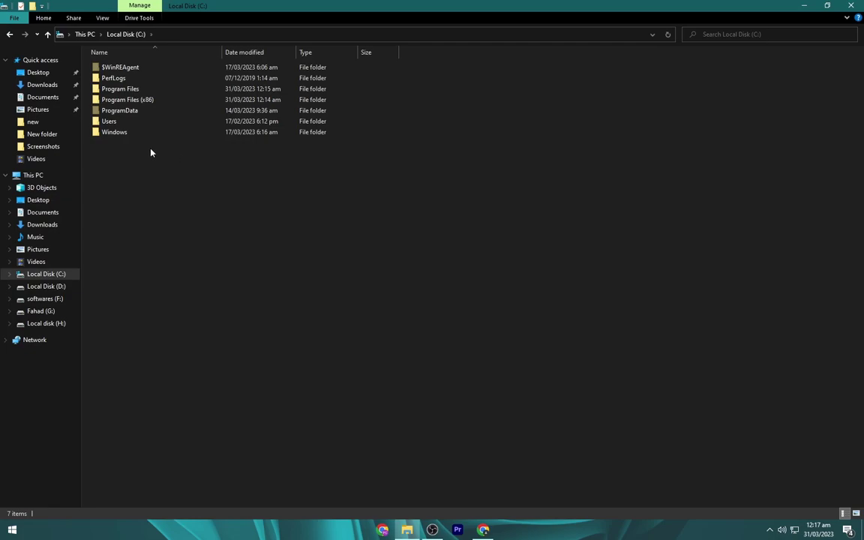
{"action": "right_click", "coordinate": [159, 170]}
{"action": "left_click", "coordinate": [204, 223]}
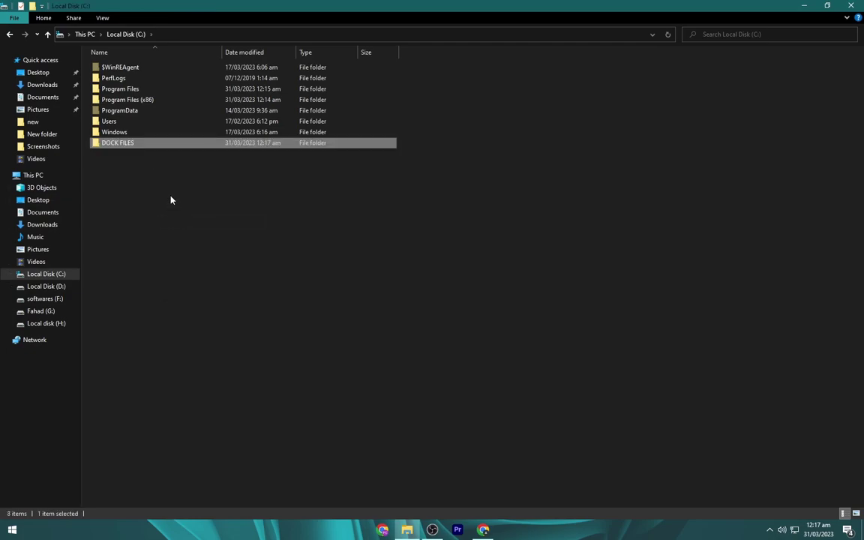
{"action": "left_click", "coordinate": [150, 161]}
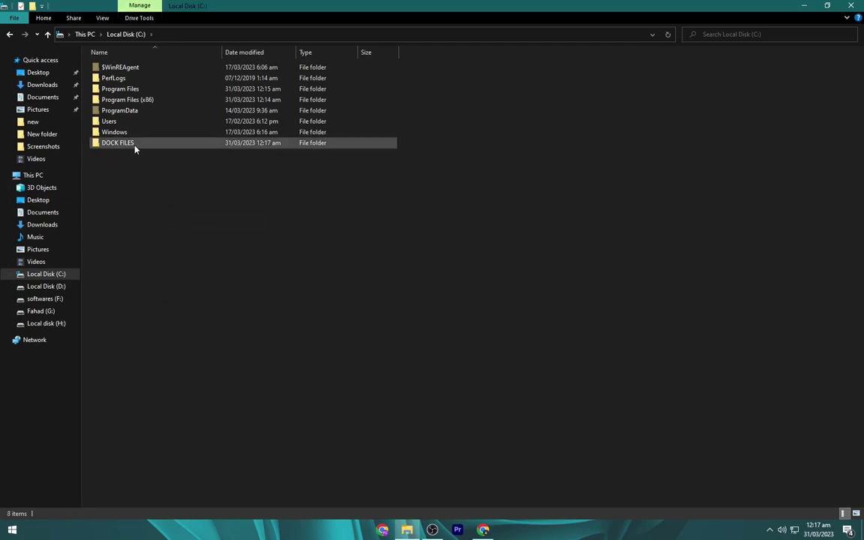
{"action": "left_click", "coordinate": [42, 85]}
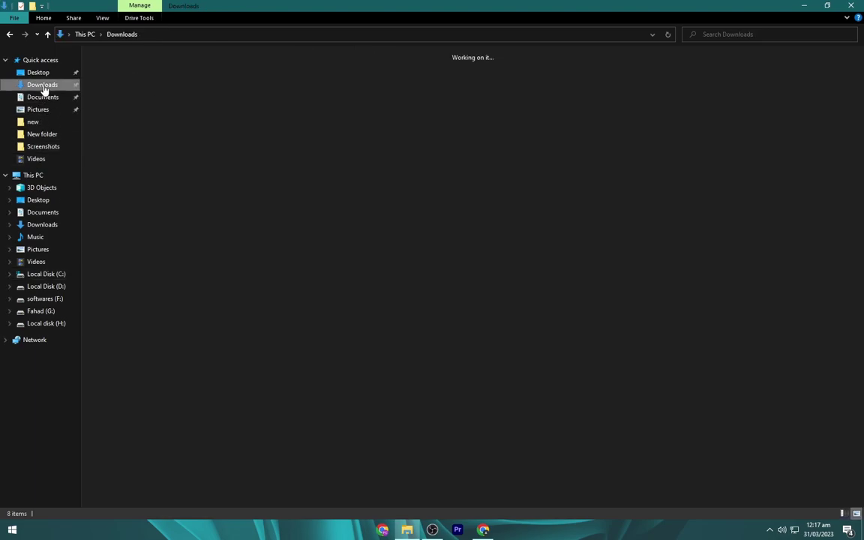
{"action": "left_click", "coordinate": [126, 92]}
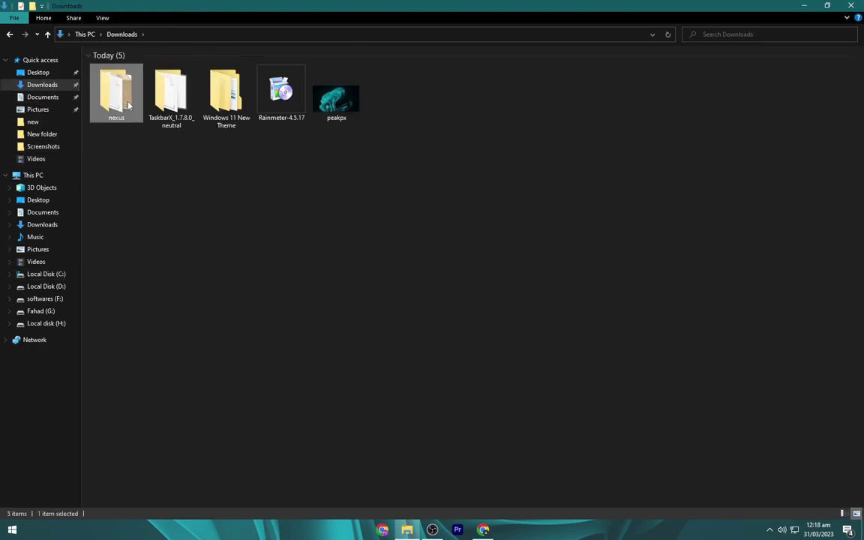
Run the NexusSetup installer from the nexus folder as administrator
{"action": "double_click", "coordinate": [128, 106]}
{"action": "left_click", "coordinate": [127, 69]}
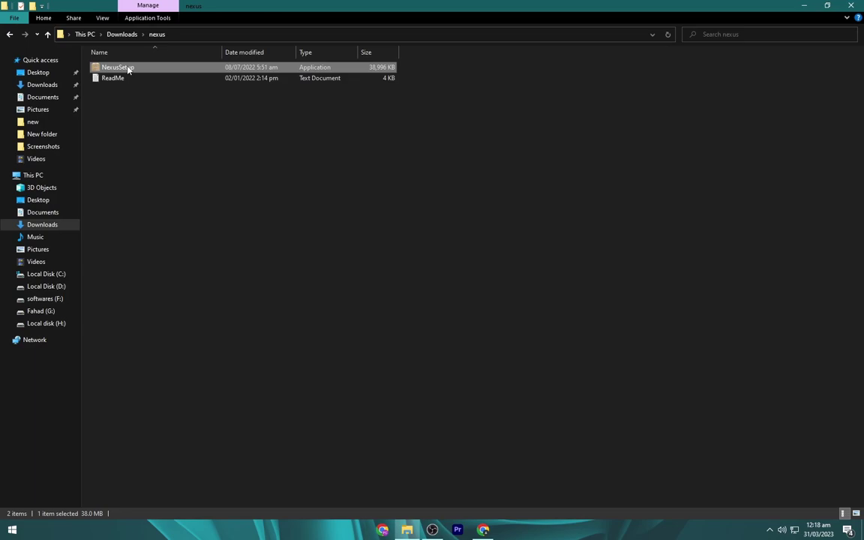
{"action": "right_click", "coordinate": [128, 69]}
{"action": "left_click", "coordinate": [140, 85]}
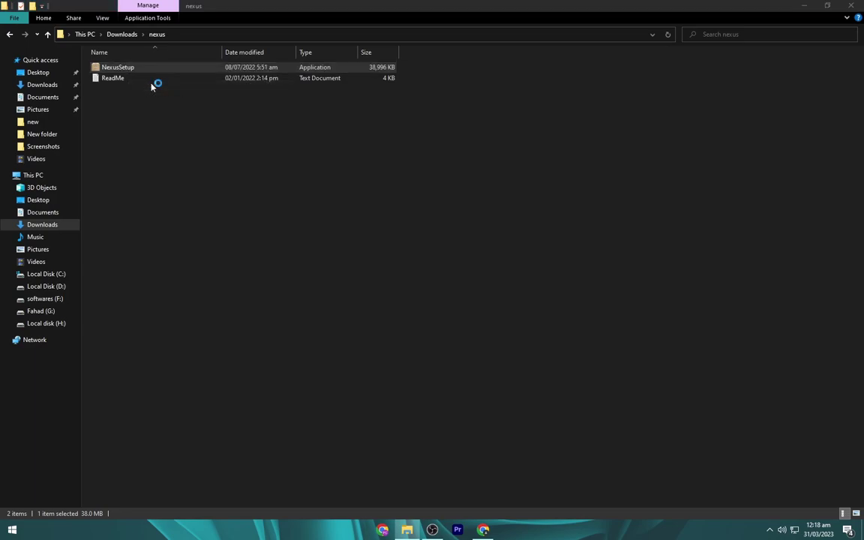
Accept the license, keep the default destination and Start Menu folder, and finish installing Nexus
{"action": "left_click", "coordinate": [443, 286]}
{"action": "left_click", "coordinate": [378, 314]}
{"action": "left_click", "coordinate": [488, 346]}
{"action": "left_click", "coordinate": [489, 347]}
{"action": "left_click", "coordinate": [489, 347]}
{"action": "left_click", "coordinate": [491, 347]}
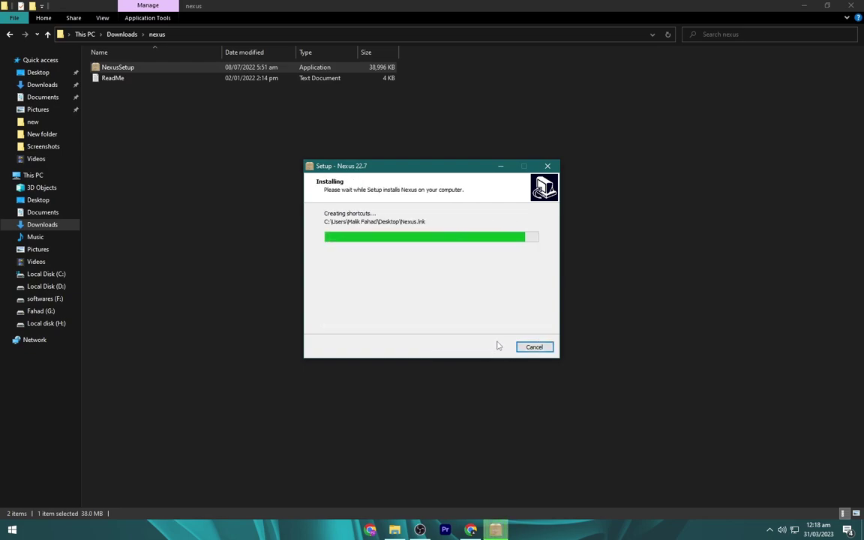
{"action": "left_click", "coordinate": [489, 346]}
{"action": "left_click", "coordinate": [805, 7]}
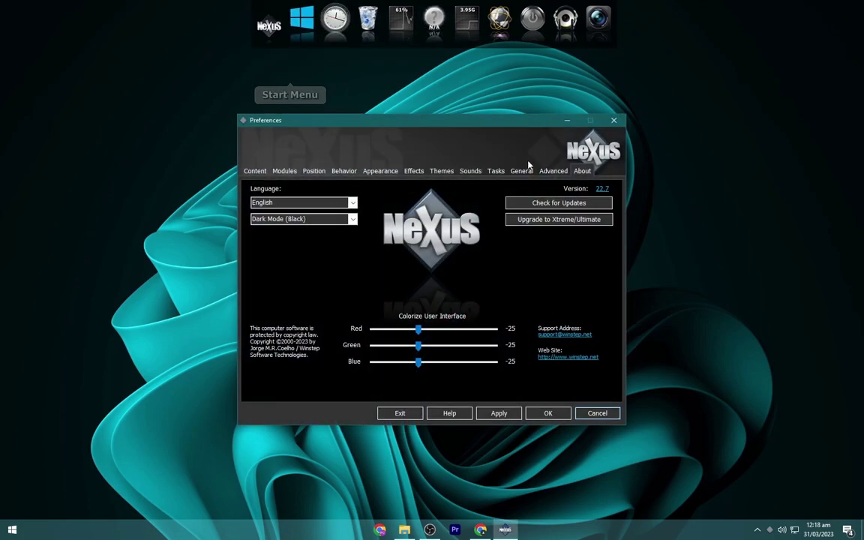
Start a configuration restore from the Advanced tab of Nexus Preferences and browse to This PC
{"action": "left_click", "coordinate": [553, 171]}
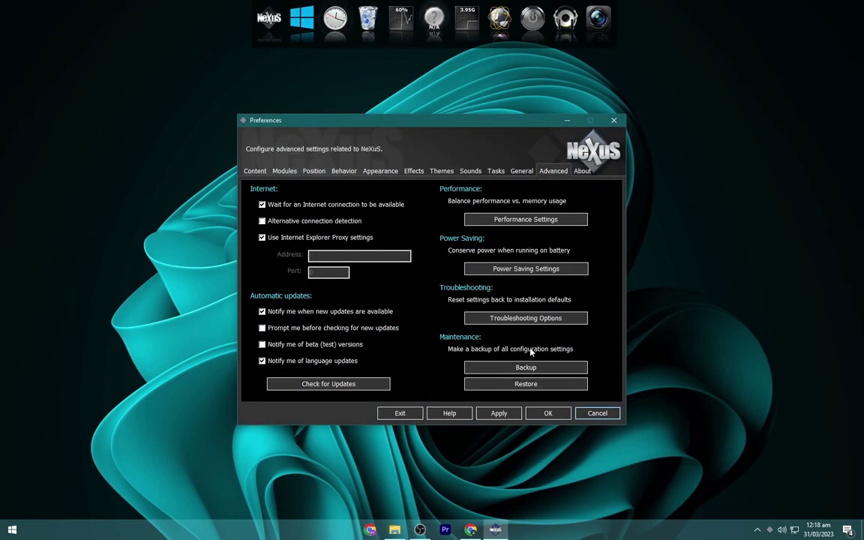
{"action": "left_click", "coordinate": [534, 385]}
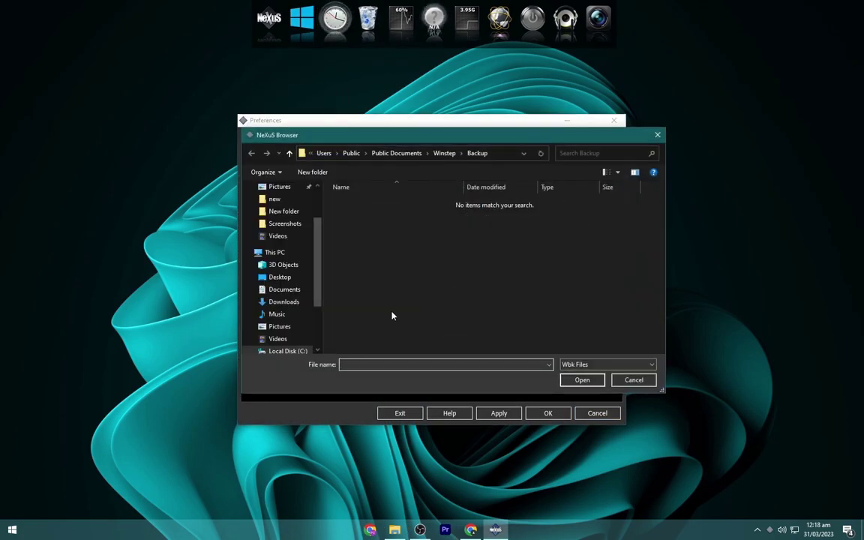
{"action": "left_click", "coordinate": [275, 252]}
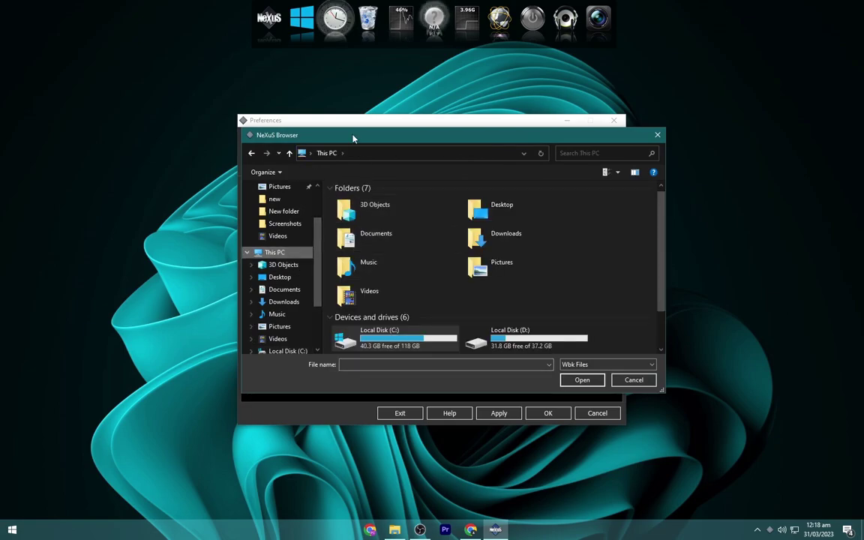
{"action": "left_click_drag", "start_coordinate": [327, 140], "coordinate": [328, 139]}
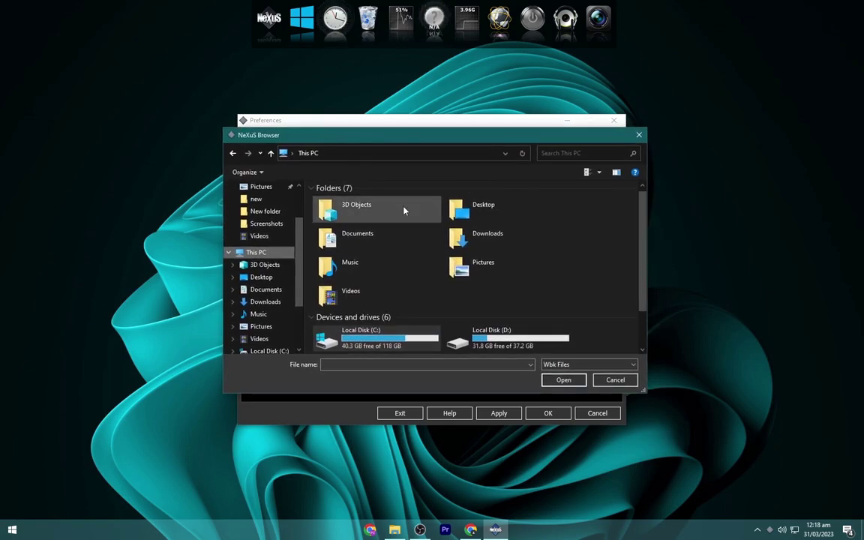
{"action": "scroll", "coordinate": [364, 186], "scroll_direction": "down", "scroll_amount": 2}
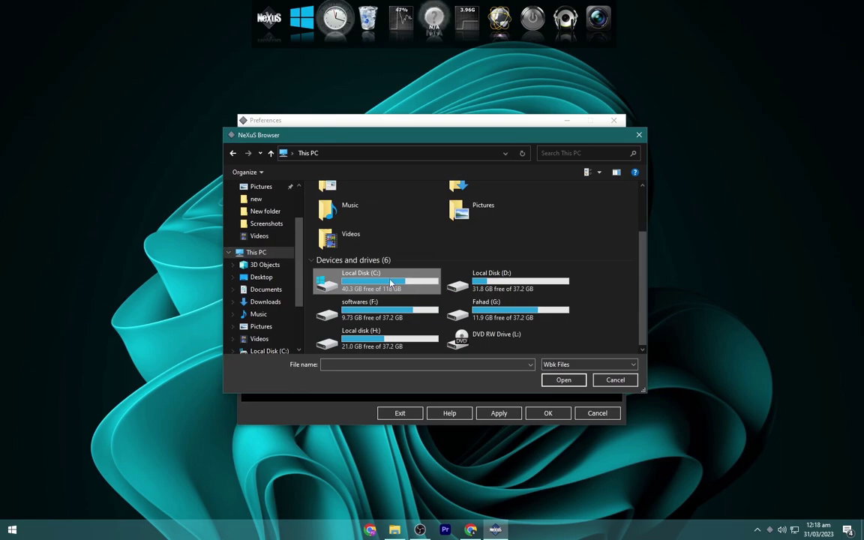
Load C:\DOCK FILES\wsbackup.wbk and apply the restored settings with OK
{"action": "double_click", "coordinate": [417, 289]}
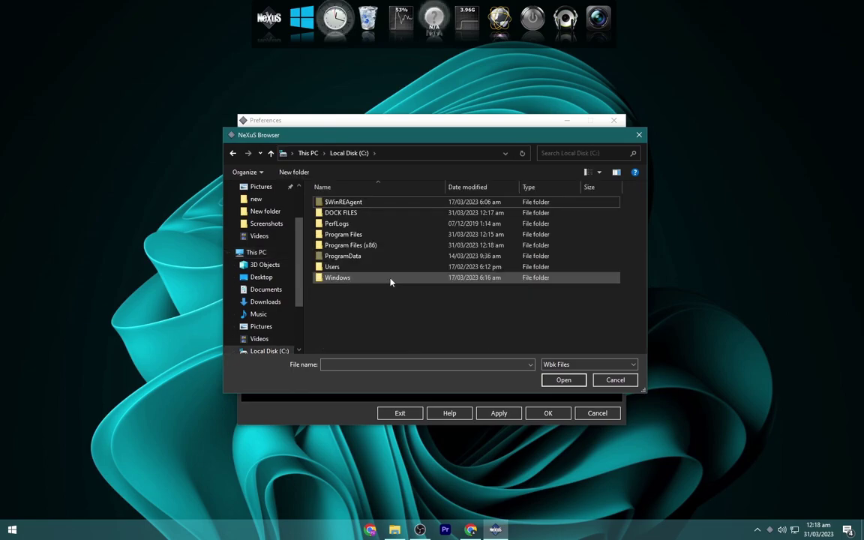
{"action": "double_click", "coordinate": [365, 214]}
{"action": "left_click", "coordinate": [341, 202]}
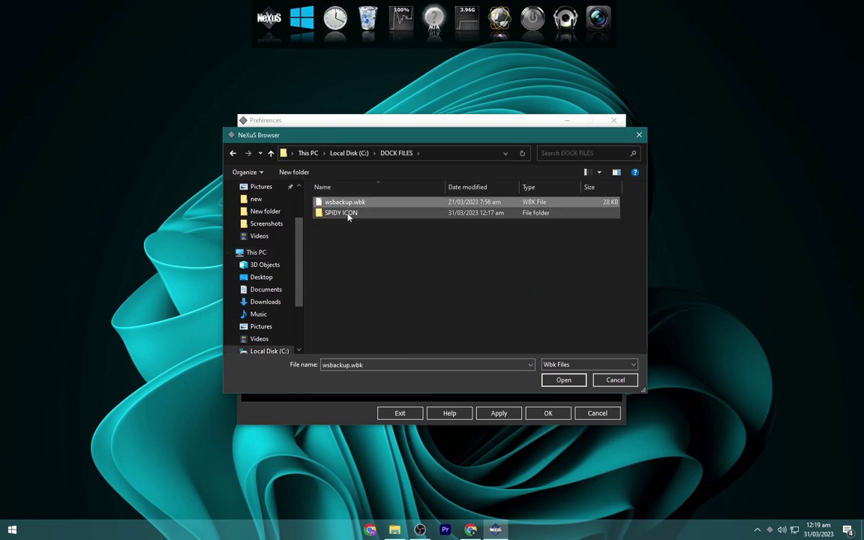
{"action": "double_click", "coordinate": [330, 202]}
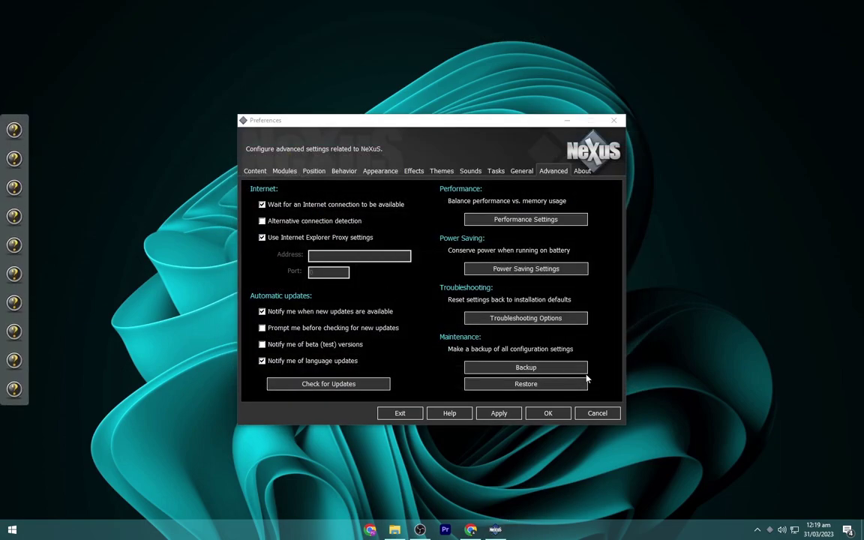
{"action": "left_click", "coordinate": [498, 413]}
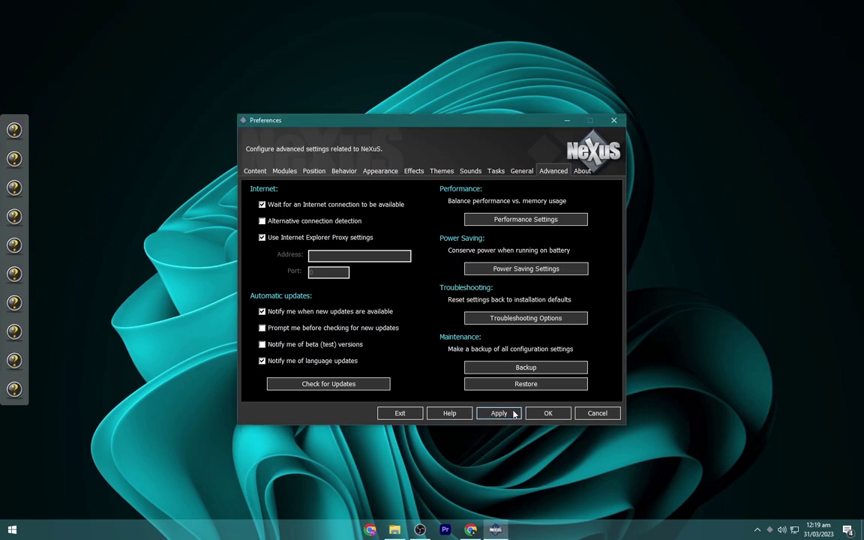
{"action": "left_click", "coordinate": [564, 419]}
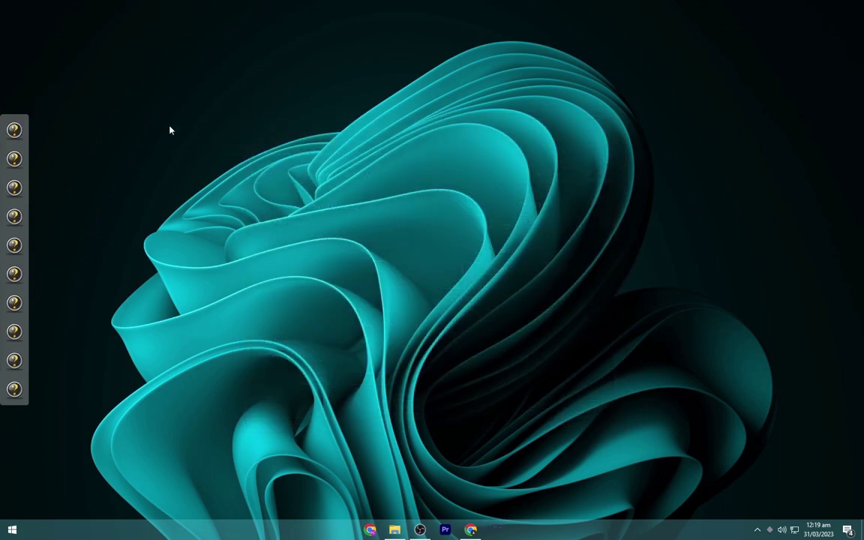
Set the This PC dock entry's icon to C:\DOCK FILES\SPIDY ICON\a.png
{"action": "right_click", "coordinate": [14, 130]}
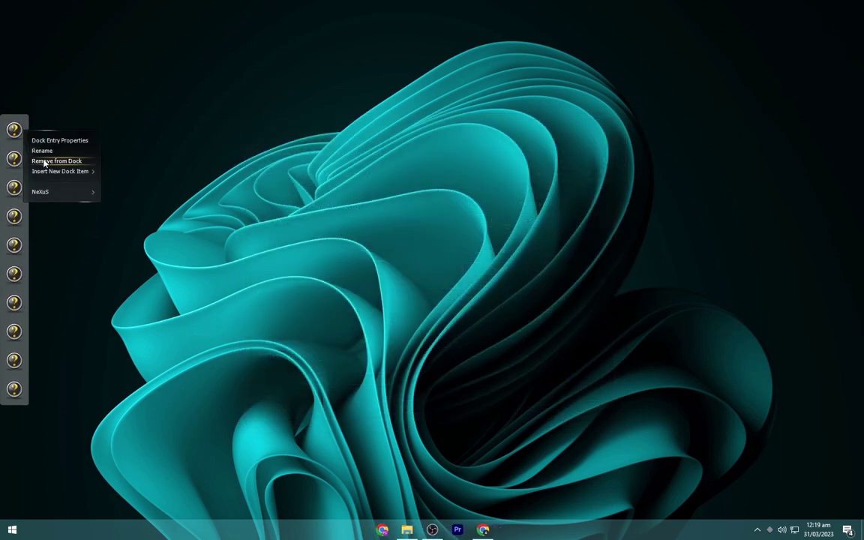
{"action": "left_click", "coordinate": [49, 141]}
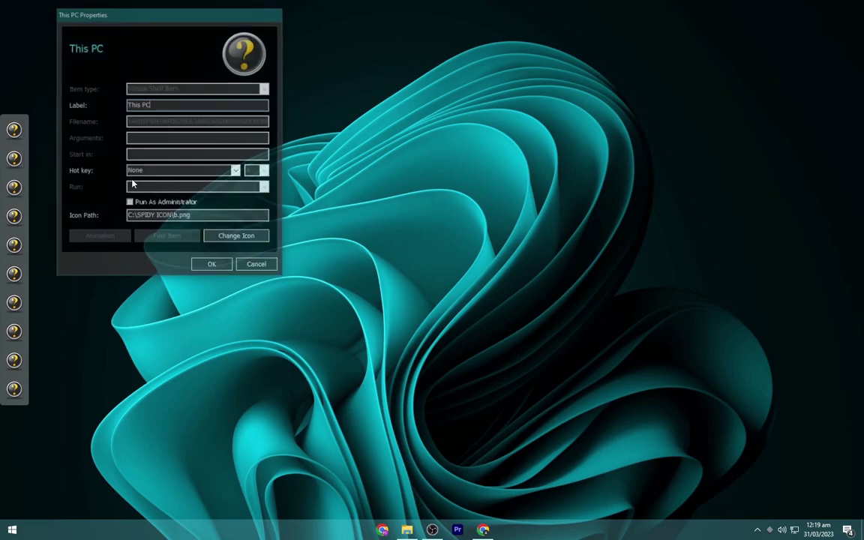
{"action": "left_click", "coordinate": [234, 237]}
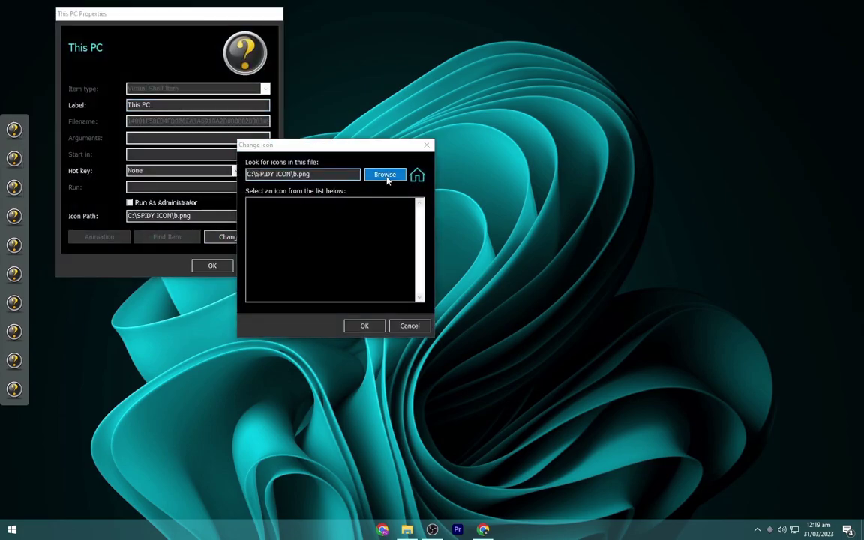
{"action": "left_click", "coordinate": [385, 175]}
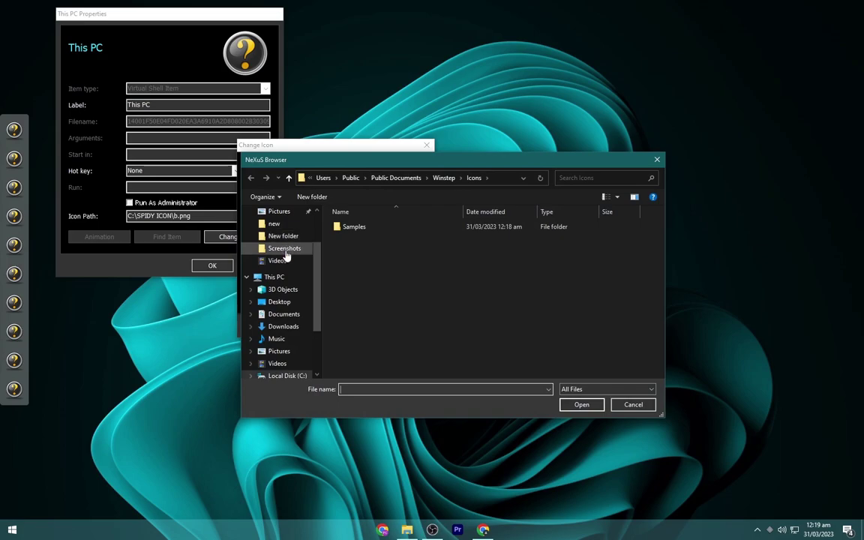
{"action": "left_click", "coordinate": [265, 277]}
{"action": "double_click", "coordinate": [379, 360]}
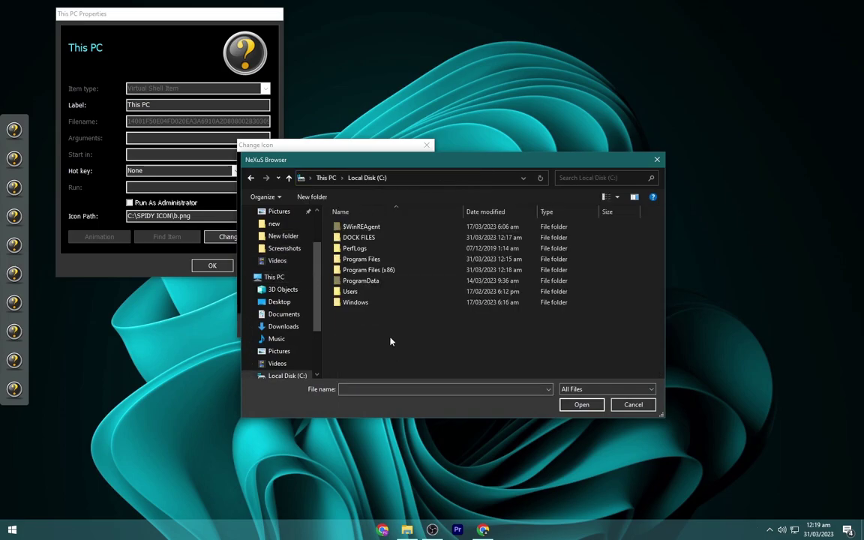
{"action": "double_click", "coordinate": [360, 237]}
{"action": "double_click", "coordinate": [367, 238]}
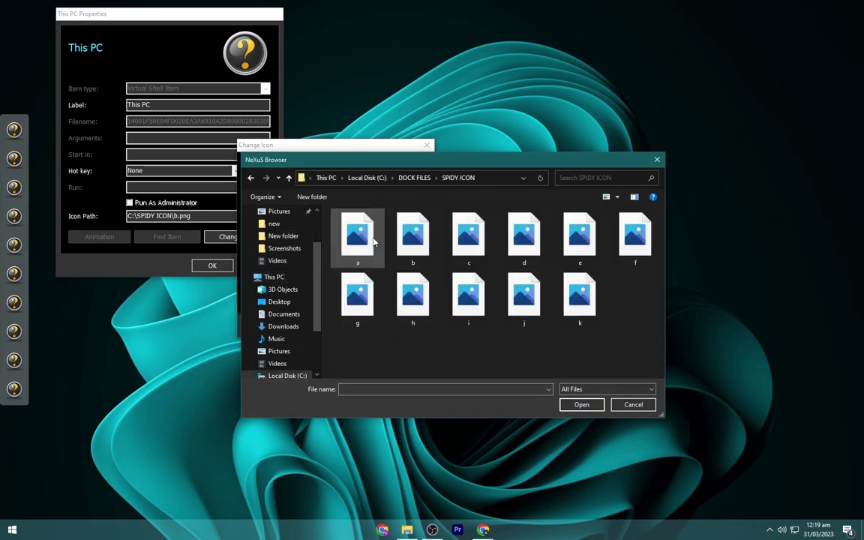
{"action": "double_click", "coordinate": [372, 240]}
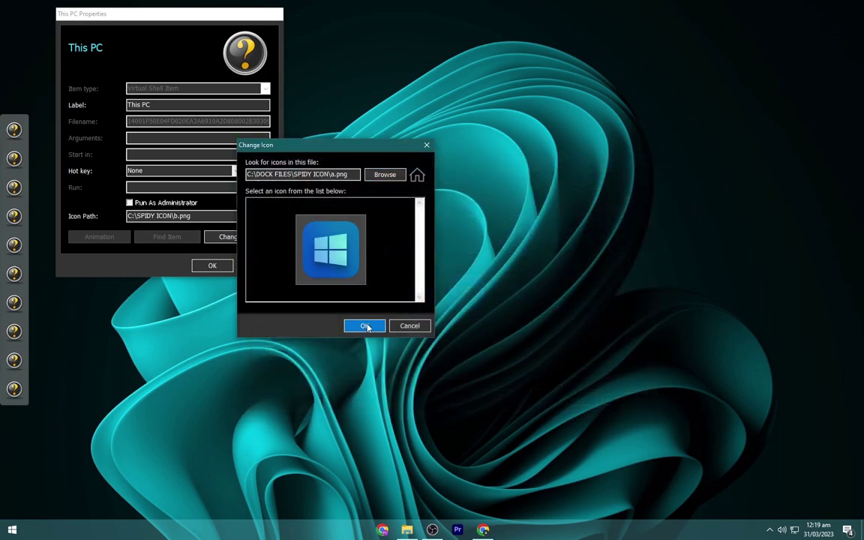
{"action": "left_click", "coordinate": [365, 326]}
{"action": "left_click", "coordinate": [213, 266]}
Set the Recycle Bin dock entry's icon to C:\DOCK FILES\SPIDY ICON\b.png
{"action": "right_click", "coordinate": [15, 165]}
{"action": "left_click", "coordinate": [59, 170]}
{"action": "left_click", "coordinate": [262, 297]}
{"action": "left_click", "coordinate": [422, 232]}
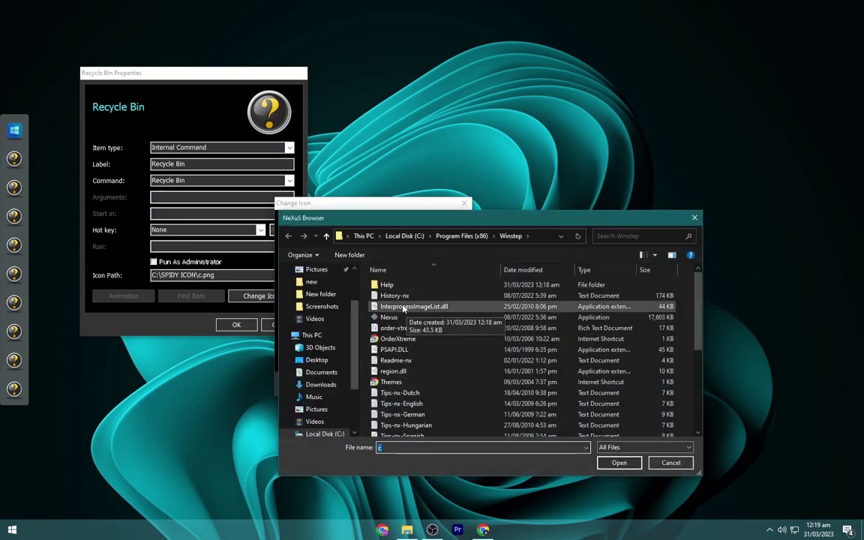
{"action": "left_click", "coordinate": [311, 334]}
{"action": "double_click", "coordinate": [525, 417]}
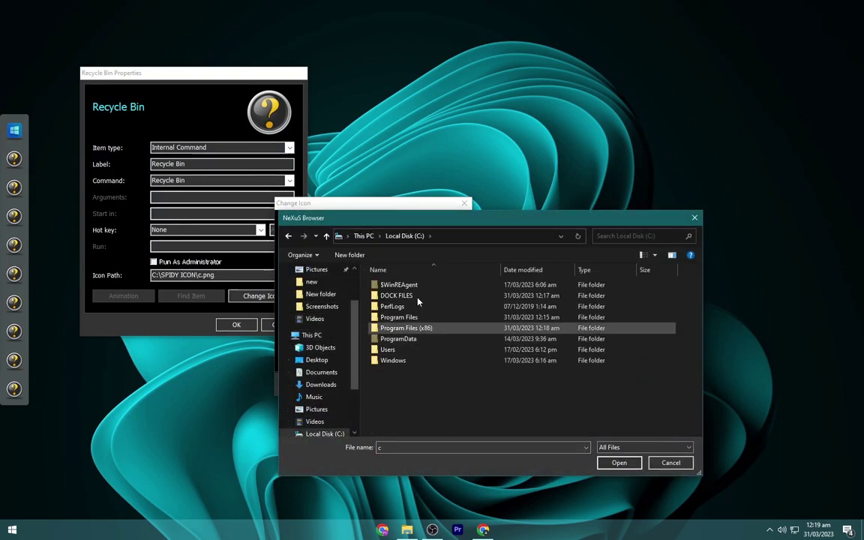
{"action": "double_click", "coordinate": [418, 301]}
{"action": "double_click", "coordinate": [398, 285]}
{"action": "double_click", "coordinate": [446, 237]}
{"action": "left_click", "coordinate": [398, 382]}
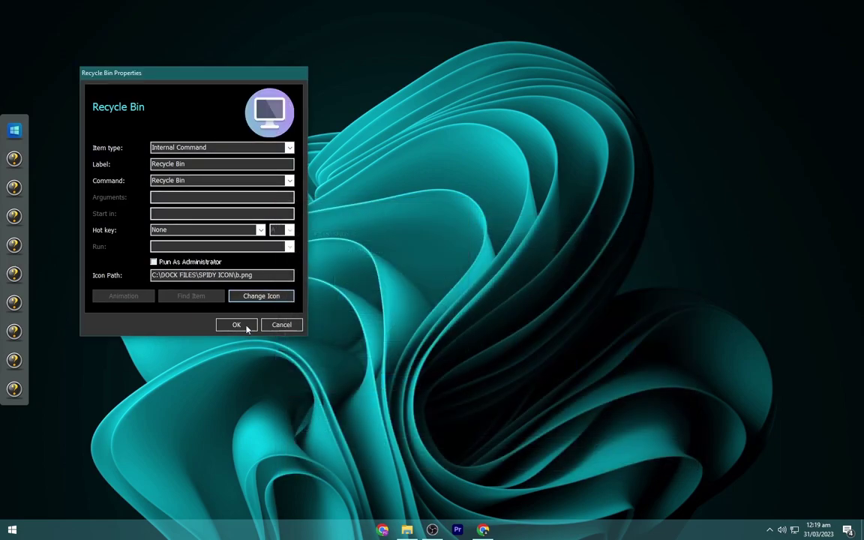
{"action": "left_click", "coordinate": [247, 328]}
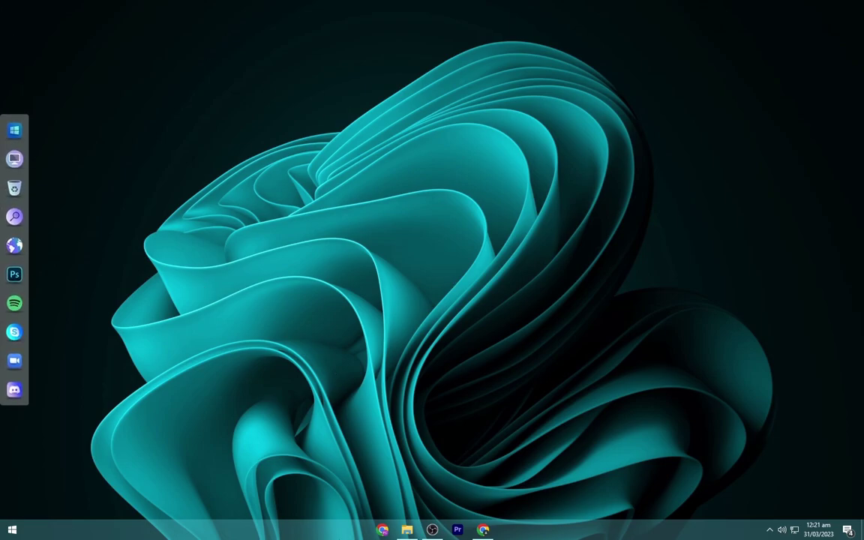
Load the CLOCK SKIN Flip Clock time.ini skin from the Rainmeter skin manager
{"action": "left_click", "coordinate": [769, 529]}
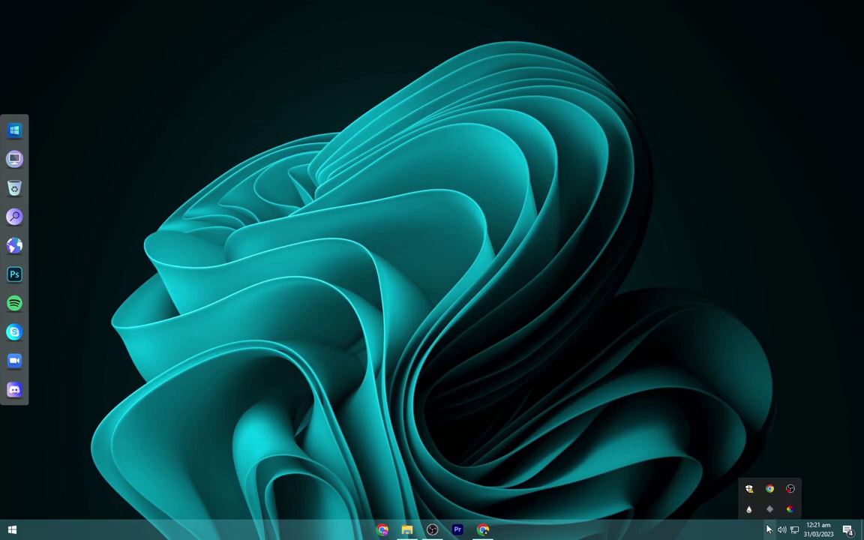
{"action": "double_click", "coordinate": [747, 511]}
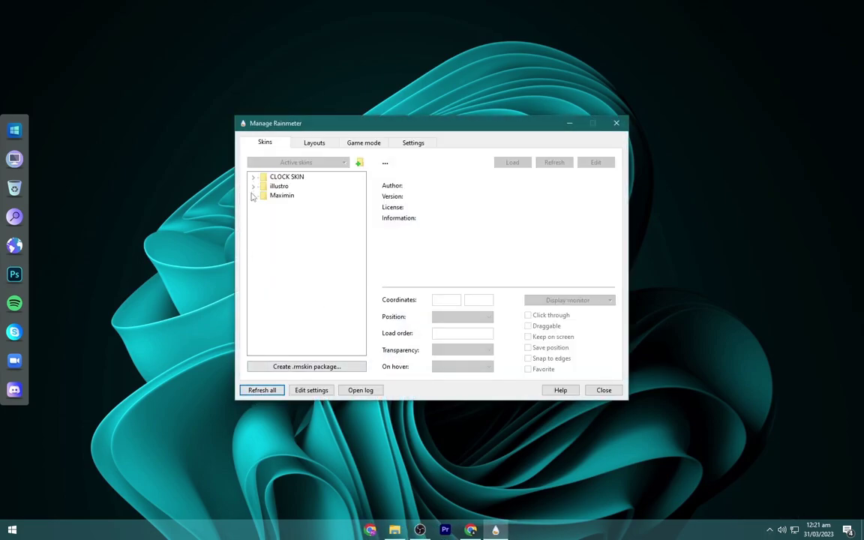
{"action": "left_click", "coordinate": [254, 177]}
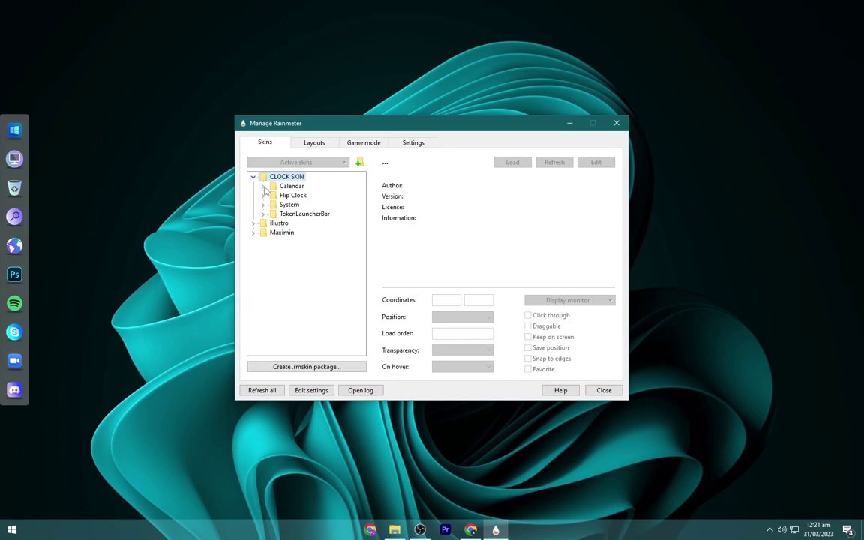
{"action": "left_click", "coordinate": [265, 196]}
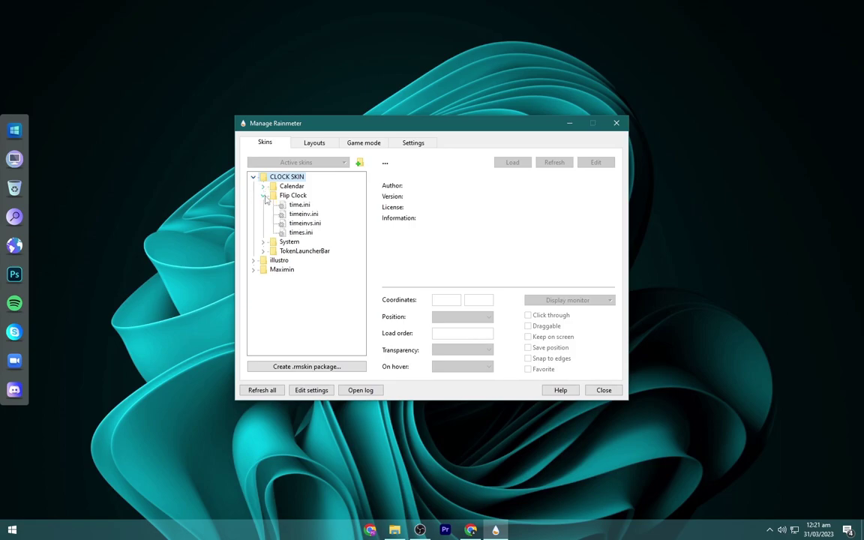
{"action": "right_click", "coordinate": [303, 207]}
{"action": "left_click", "coordinate": [326, 212]}
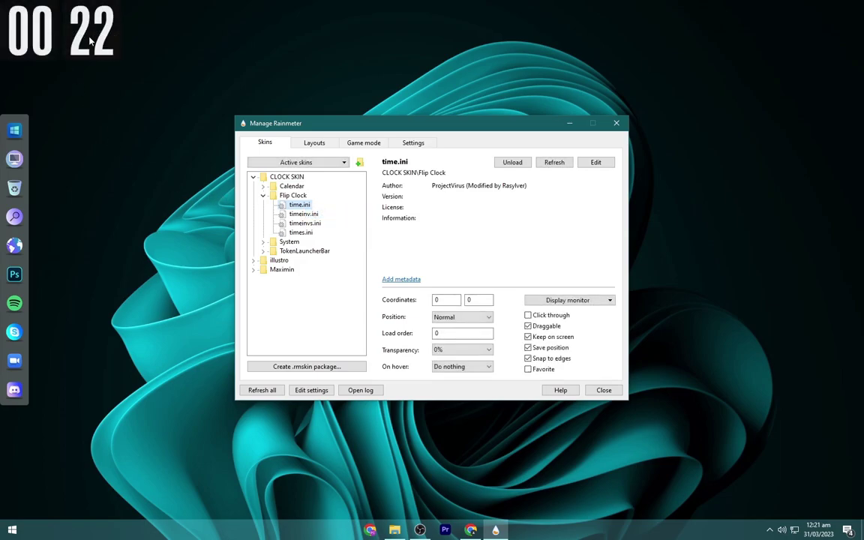
Try the timeinv.ini, timeinvs.ini and times.ini clock variants, then return to time.ini
{"action": "right_click", "coordinate": [290, 215]}
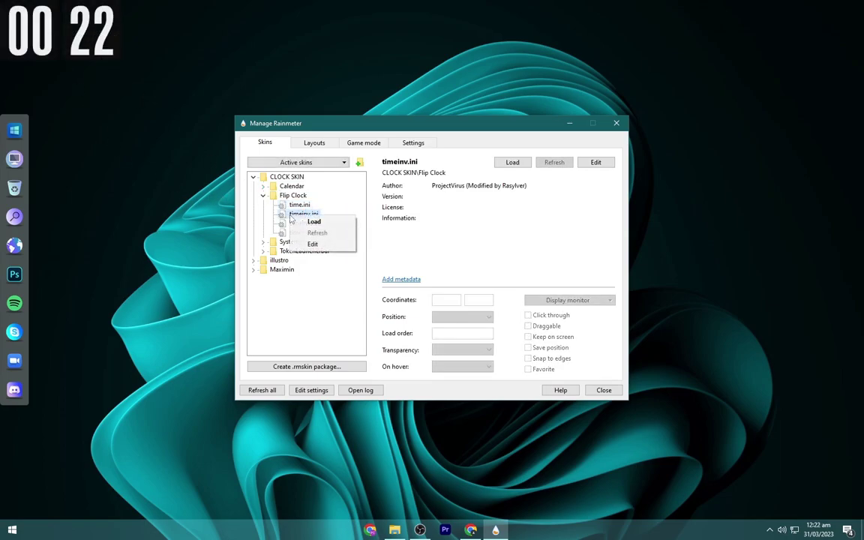
{"action": "left_click", "coordinate": [303, 222]}
{"action": "right_click", "coordinate": [300, 225]}
{"action": "left_click", "coordinate": [309, 229]}
{"action": "right_click", "coordinate": [306, 235]}
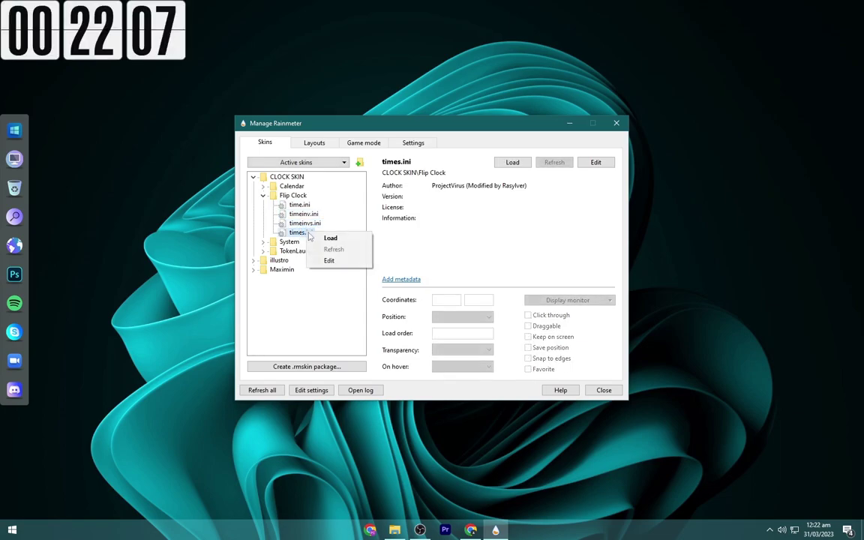
{"action": "left_click", "coordinate": [315, 239]}
{"action": "right_click", "coordinate": [288, 205]}
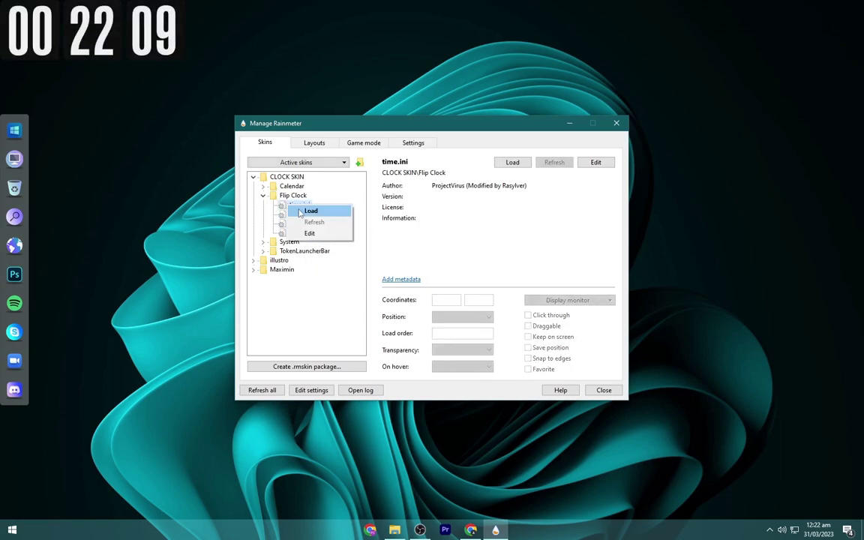
{"action": "left_click", "coordinate": [298, 210]}
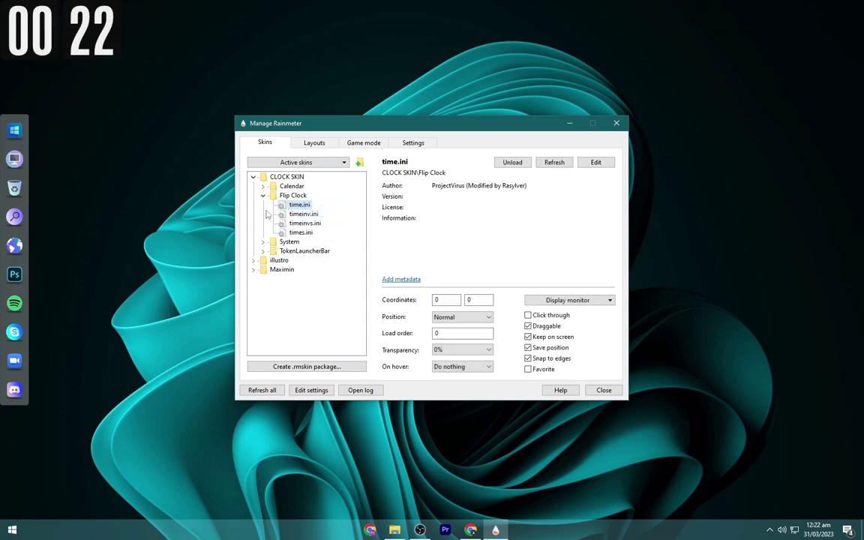
Load the CLOCK SKIN System folder's system.ini stats widget
{"action": "left_click", "coordinate": [263, 242]}
{"action": "right_click", "coordinate": [282, 250]}
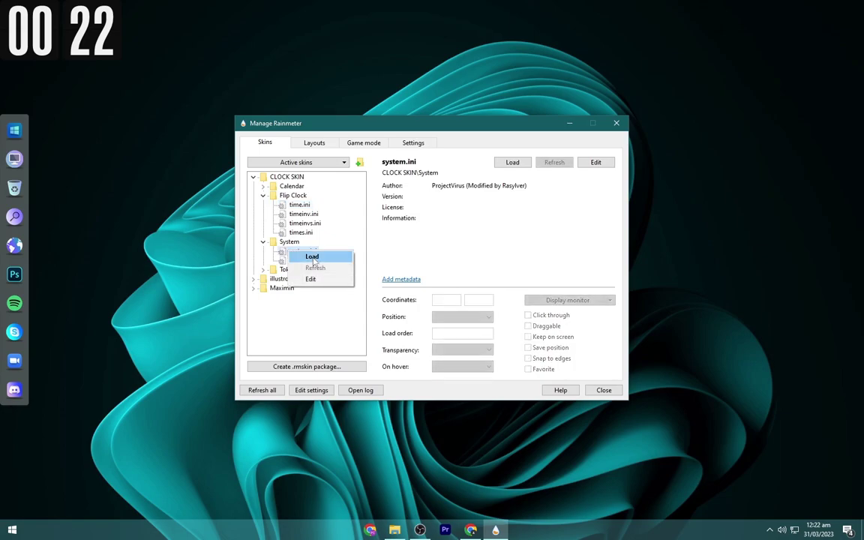
{"action": "left_click", "coordinate": [310, 255]}
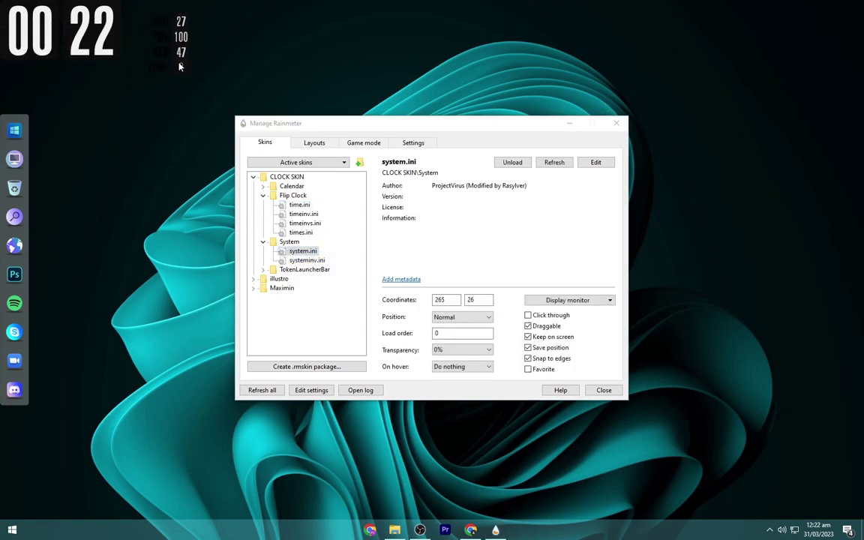
{"action": "left_click", "coordinate": [264, 242]}
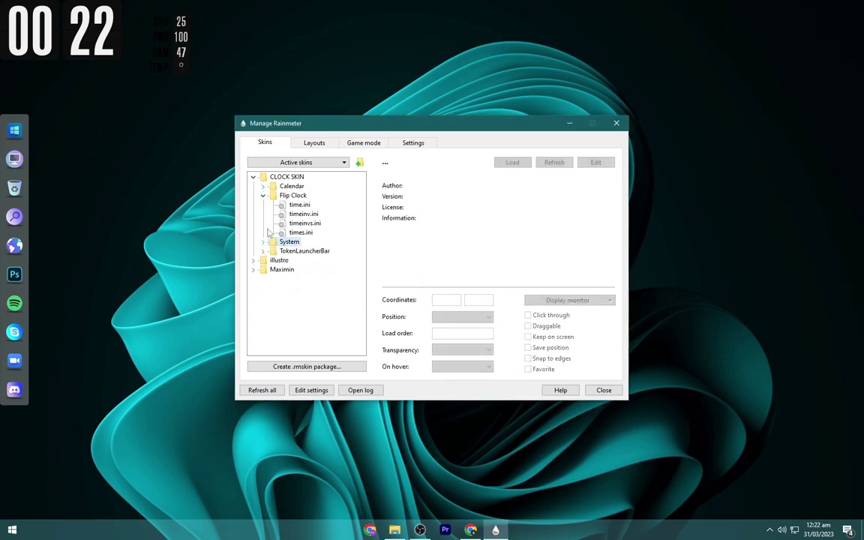
{"action": "left_click", "coordinate": [264, 196]}
{"action": "left_click", "coordinate": [253, 177]}
Load the Maximin Time and Date.ini date widget
{"action": "left_click", "coordinate": [253, 195]}
{"action": "left_click", "coordinate": [263, 224]}
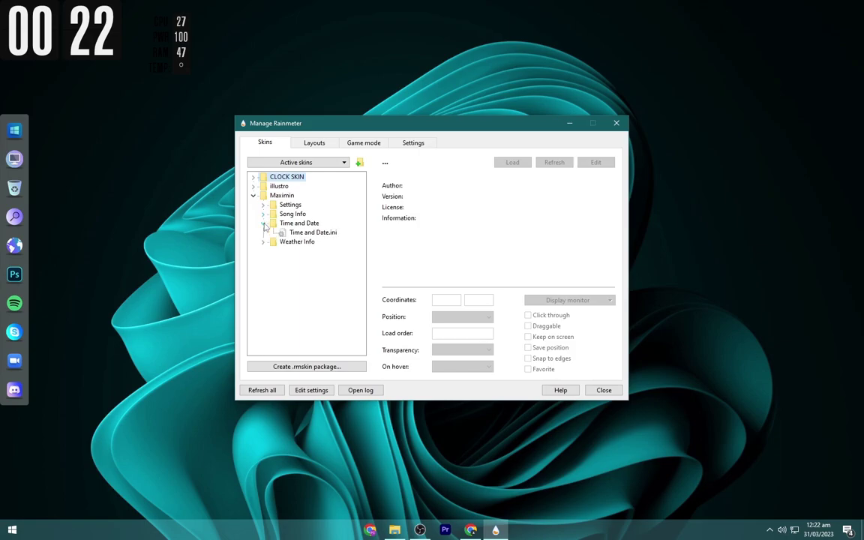
{"action": "right_click", "coordinate": [300, 238]}
{"action": "left_click", "coordinate": [321, 237]}
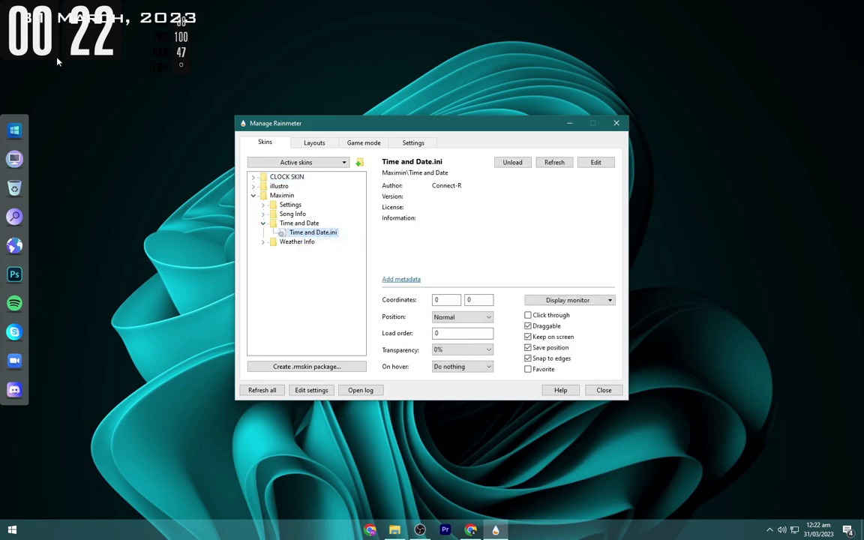
{"action": "left_click", "coordinate": [253, 195]}
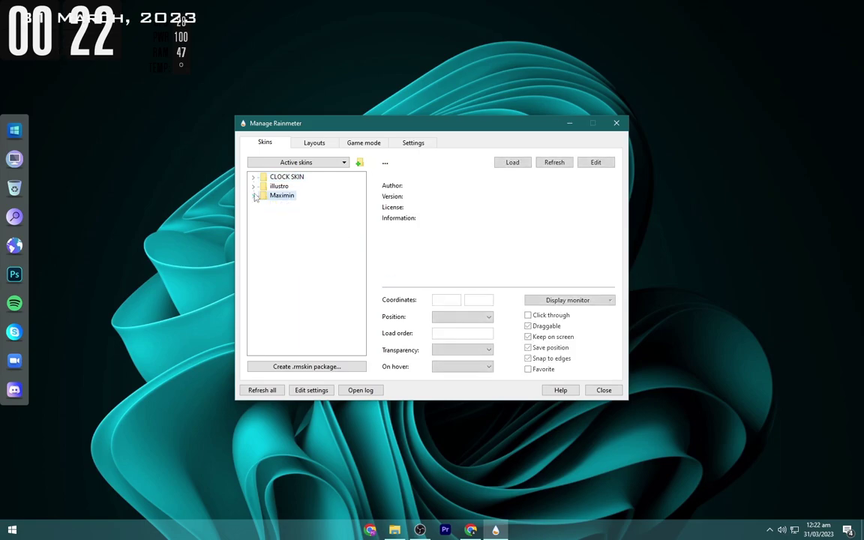
Move the flip clock to screen centre, the date above it and the stats to its right
{"action": "left_click", "coordinate": [616, 124]}
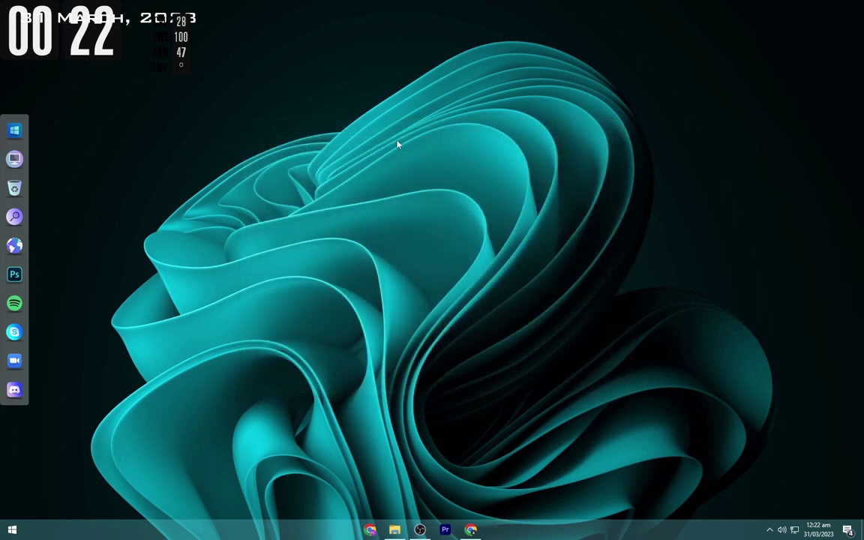
{"action": "left_click_drag", "start_coordinate": [75, 53], "coordinate": [426, 237]}
{"action": "left_click_drag", "start_coordinate": [66, 25], "coordinate": [405, 177]}
{"action": "left_click_drag", "start_coordinate": [180, 54], "coordinate": [509, 222]}
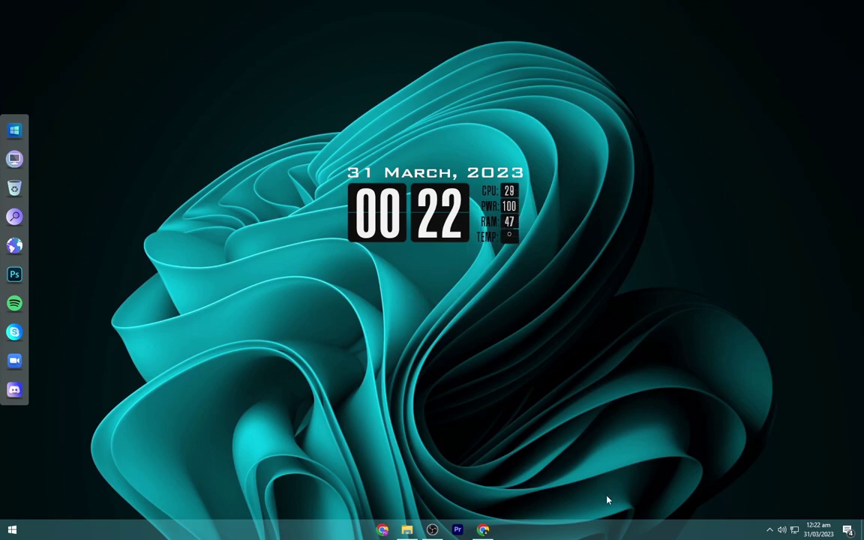
Turn on 'Automatically hide the taskbar in desktop mode' in Taskbar settings
{"action": "right_click", "coordinate": [609, 527]}
{"action": "left_click", "coordinate": [620, 508]}
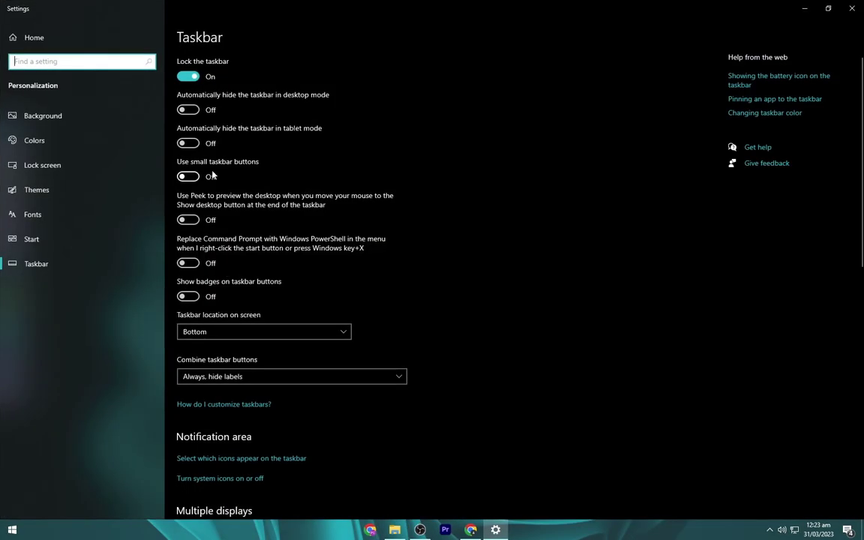
{"action": "left_click", "coordinate": [188, 110]}
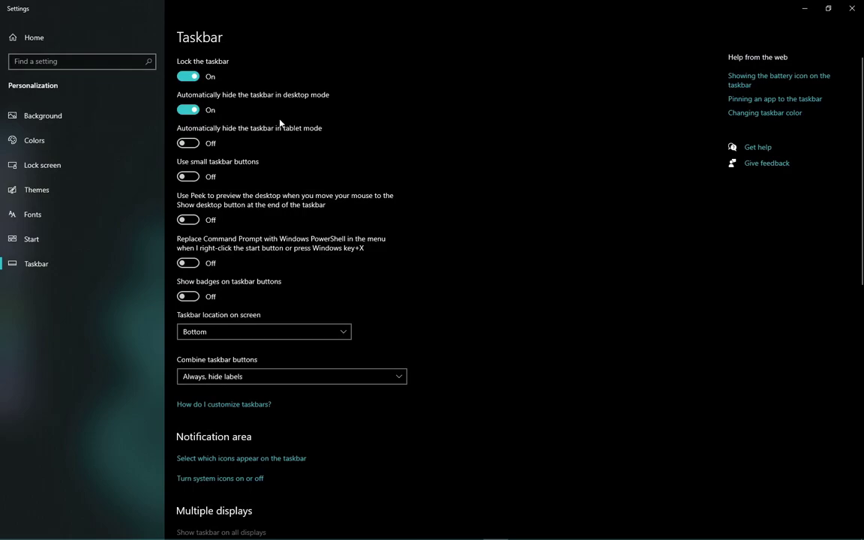
{"action": "left_click", "coordinate": [852, 8]}
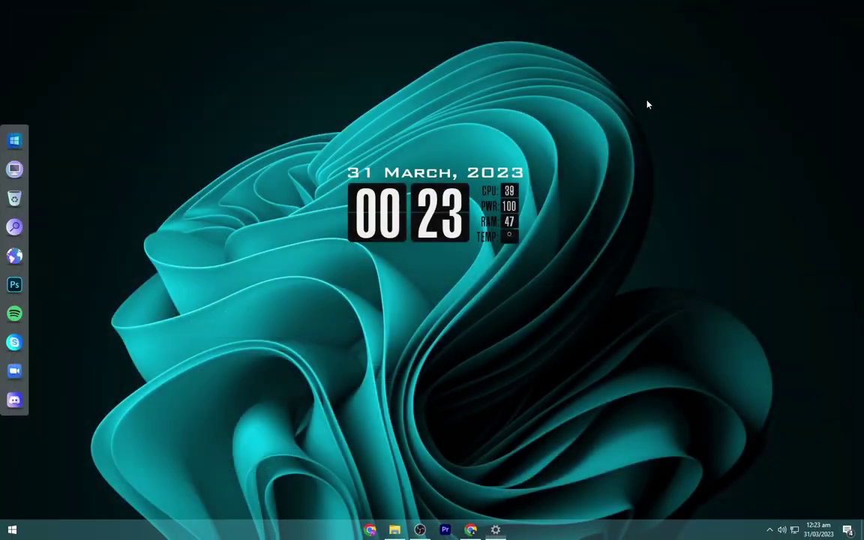